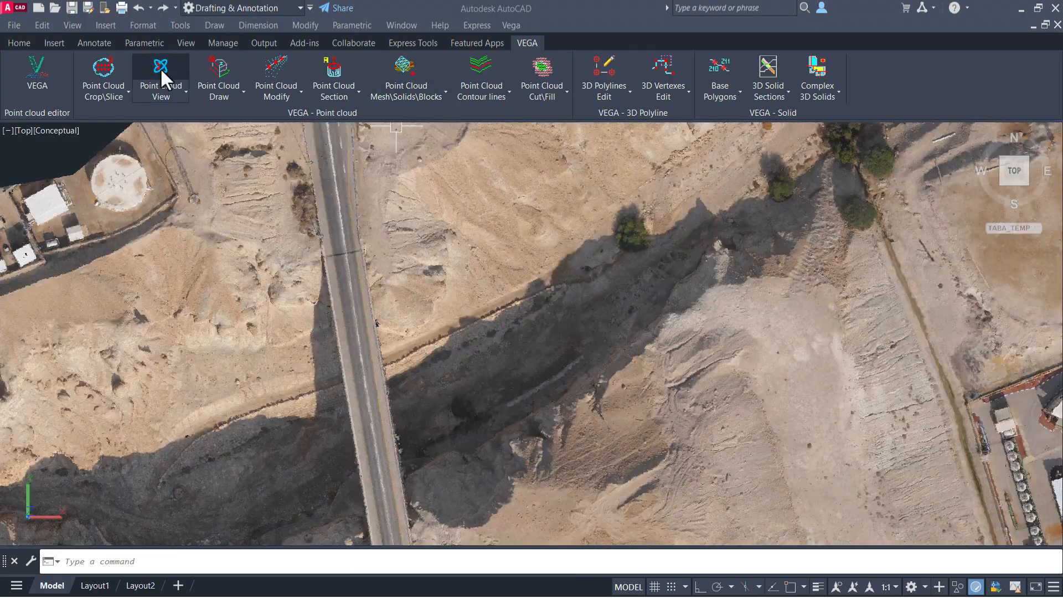
{"action": "left_click", "coordinate": [161, 69]}
{"action": "left_click", "coordinate": [408, 333]}
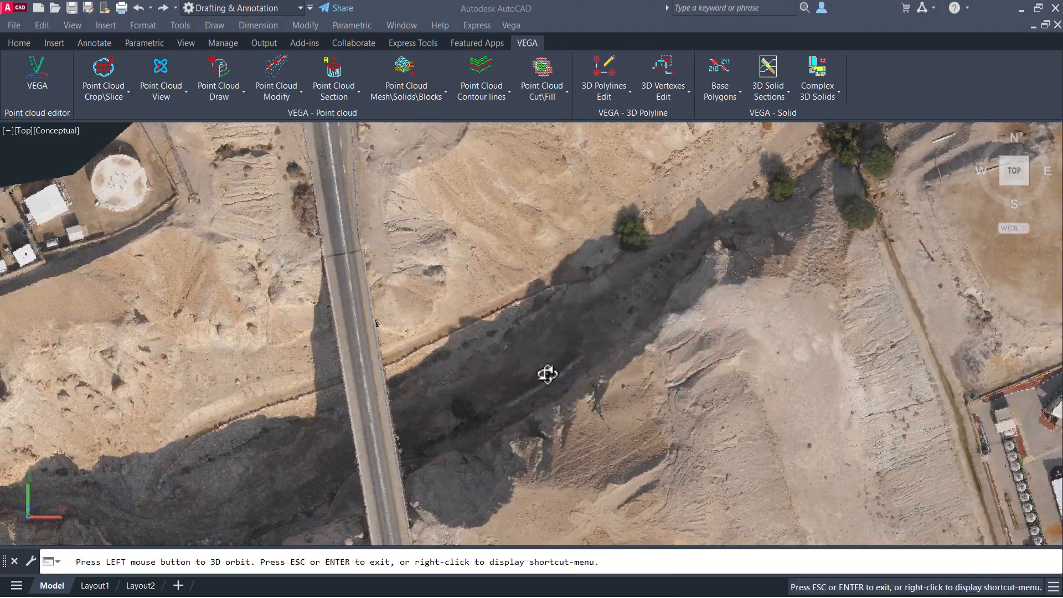
{"action": "left_click_drag", "start_coordinate": [546, 372], "coordinate": [584, 384]}
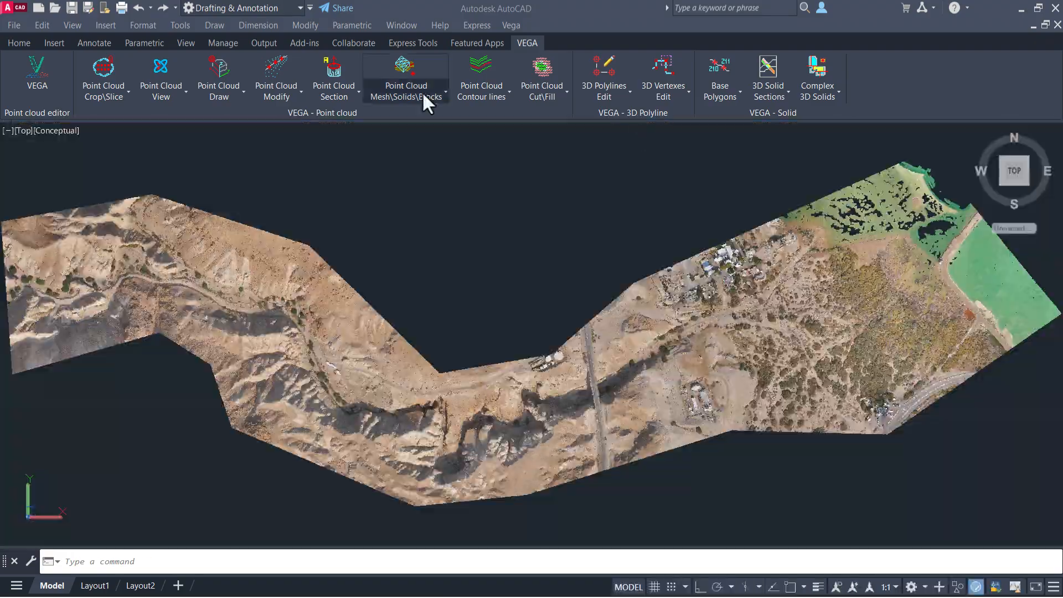
Start creating a mesh from the point cloud and select the point cloud.
{"action": "left_click", "coordinate": [422, 92]}
{"action": "left_click", "coordinate": [445, 121]}
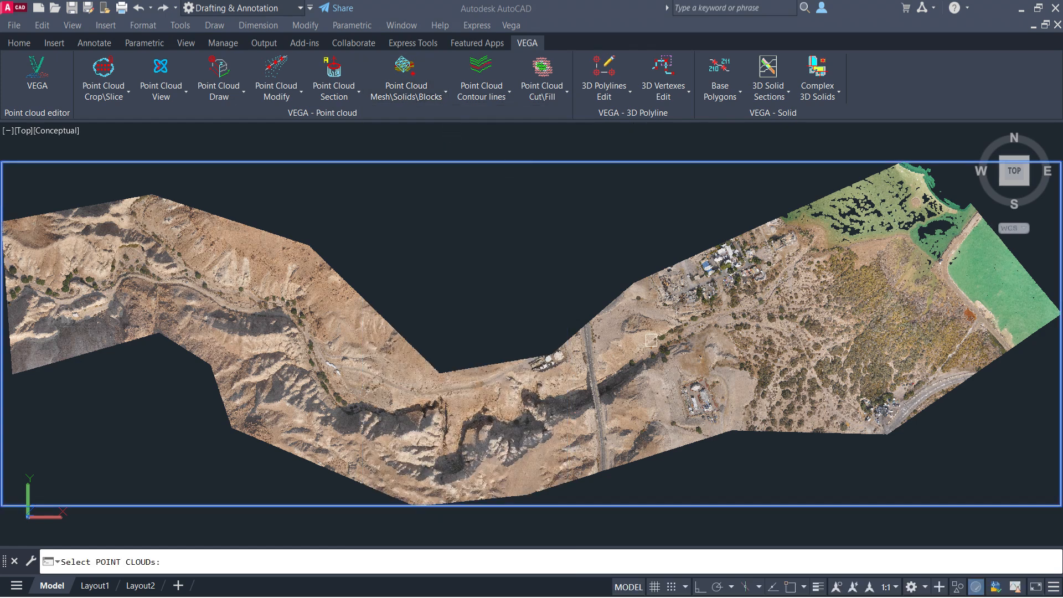
{"action": "left_click", "coordinate": [664, 346]}
{"action": "key", "text": "Return"}
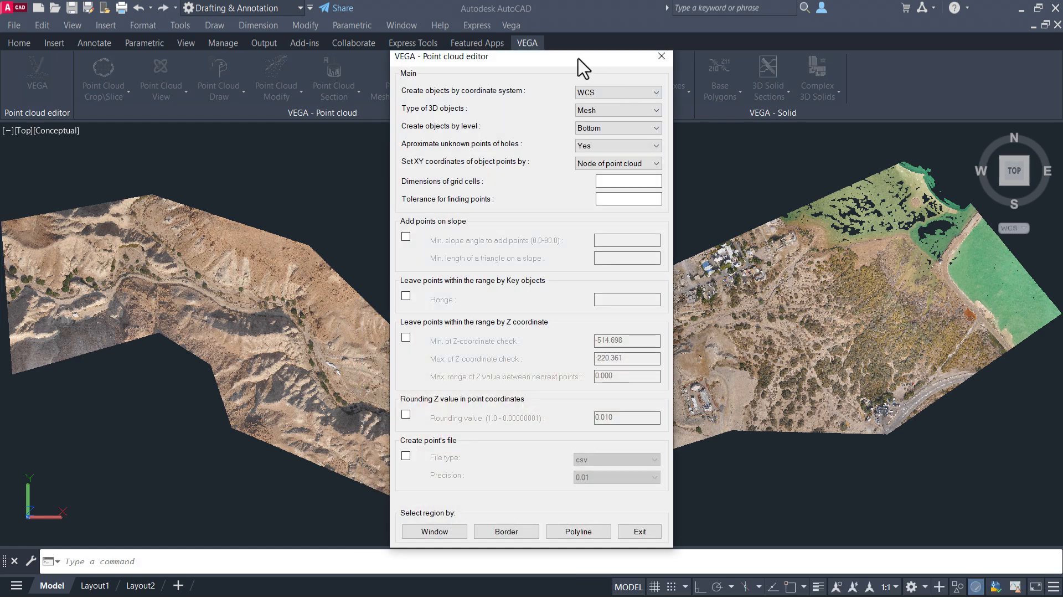
Keep WCS as the coordinate system and Mesh as the type of 3D objects.
{"action": "left_click", "coordinate": [620, 90]}
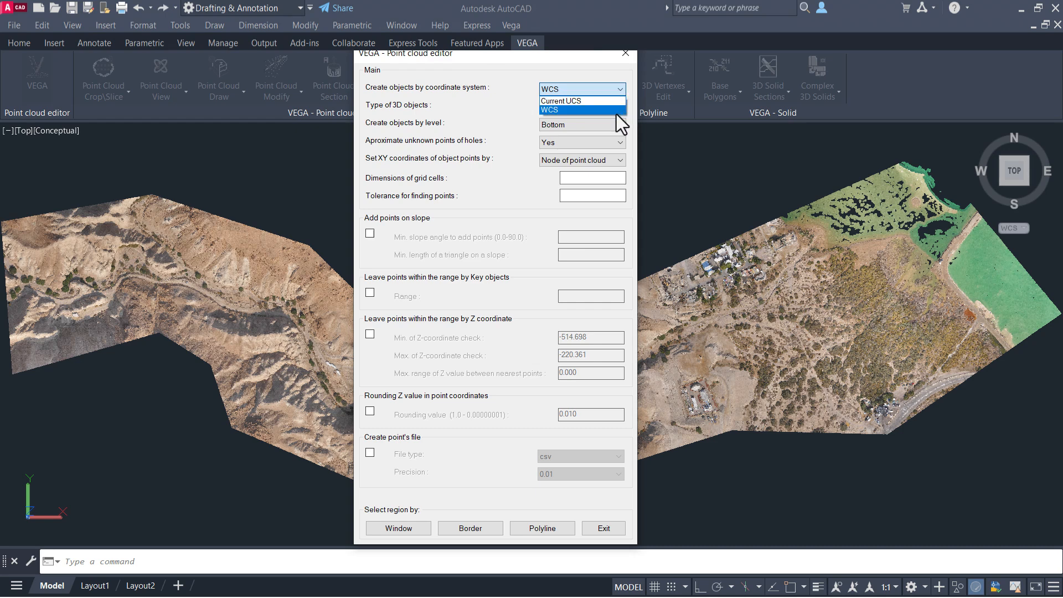
{"action": "left_click", "coordinate": [616, 113]}
{"action": "left_click", "coordinate": [620, 108]}
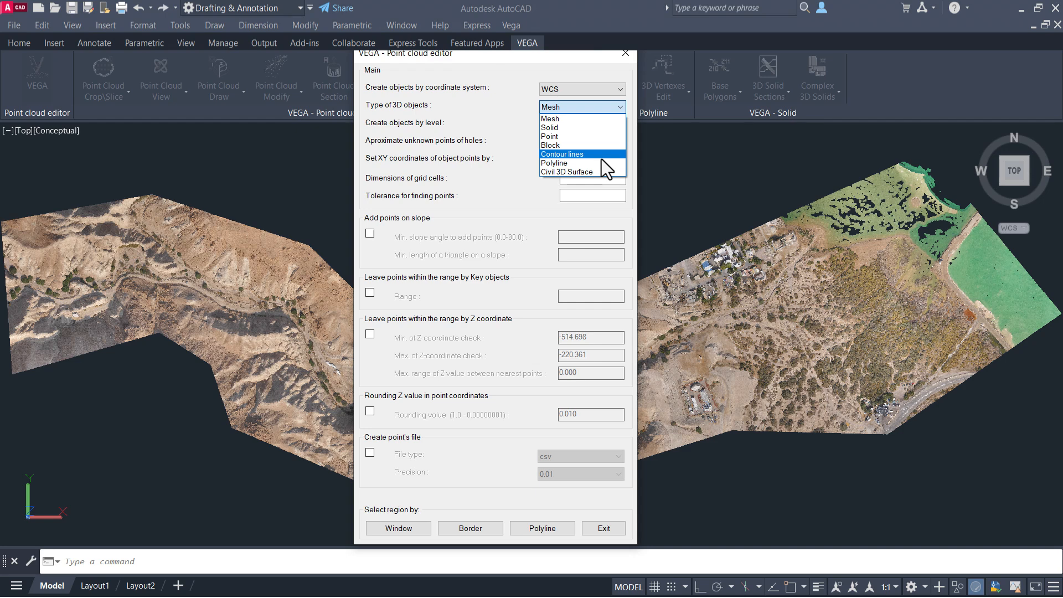
{"action": "left_click", "coordinate": [598, 118]}
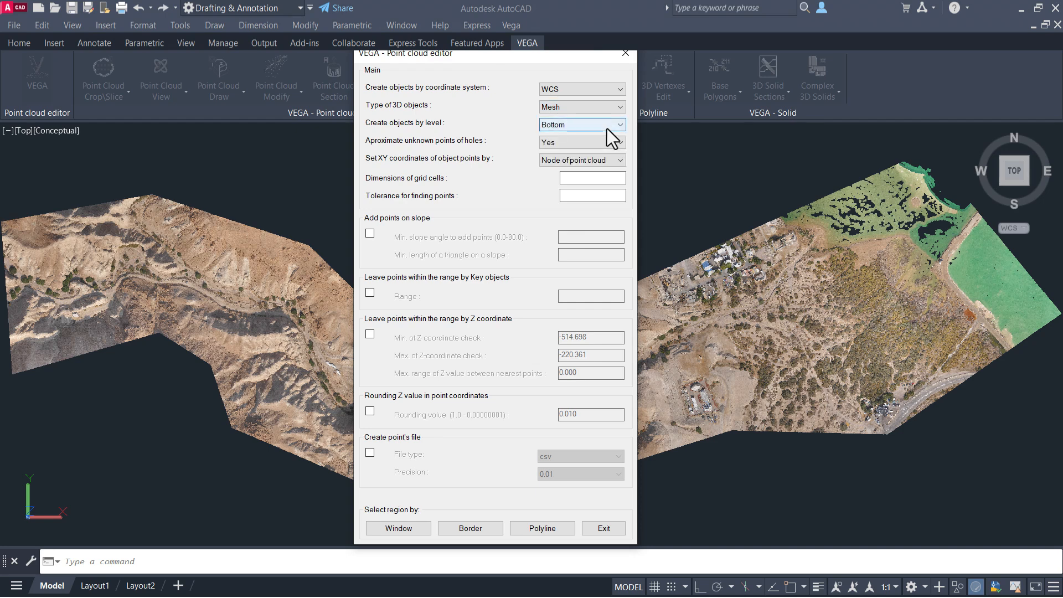
Keep Bottom as the object level and Node of point cloud for the XY coordinates.
{"action": "left_click", "coordinate": [607, 129]}
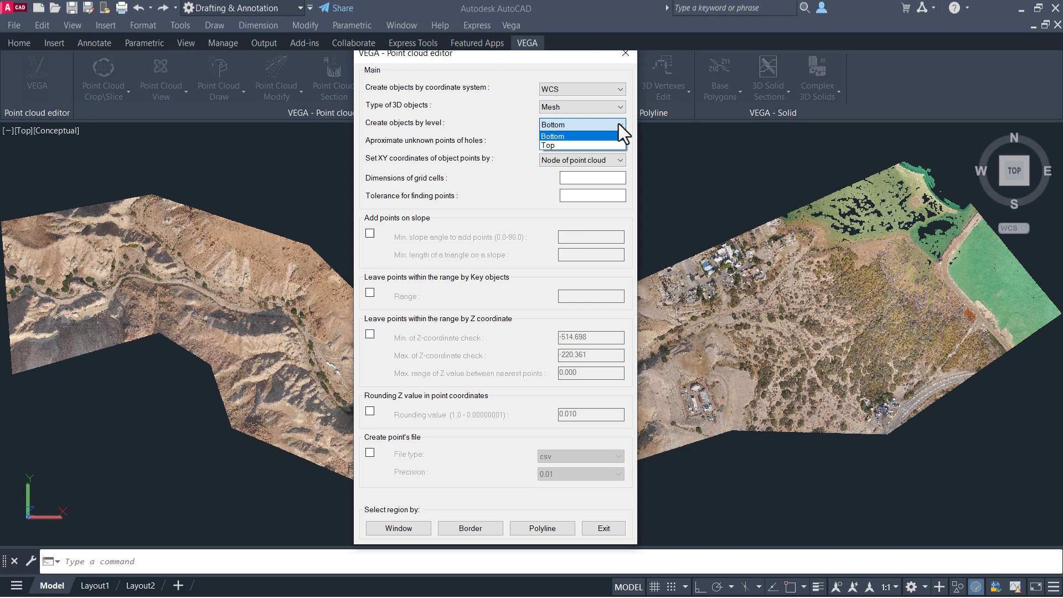
{"action": "left_click", "coordinate": [619, 124]}
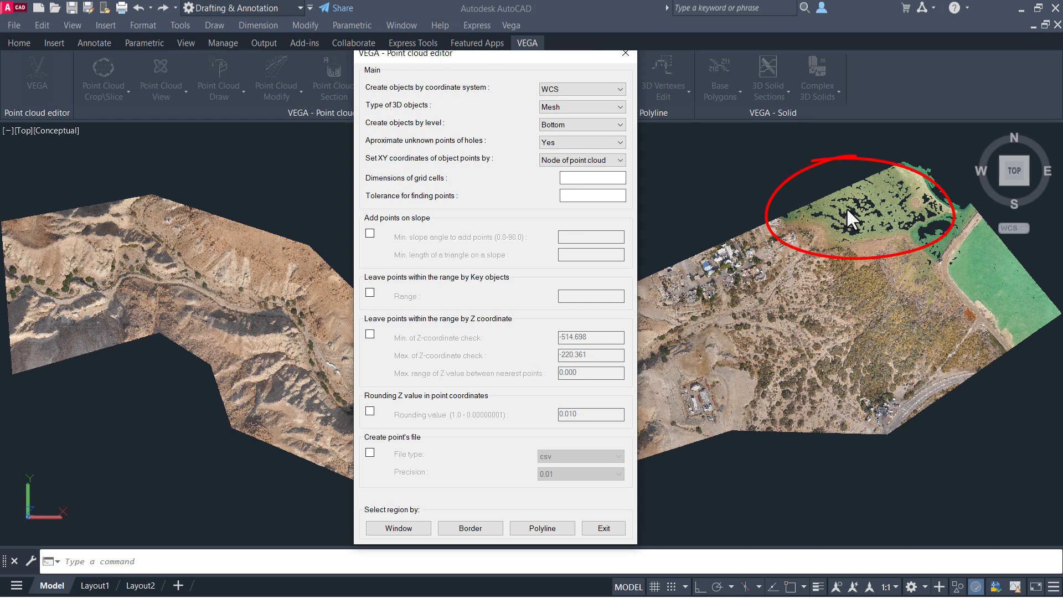
{"action": "left_click", "coordinate": [570, 159]}
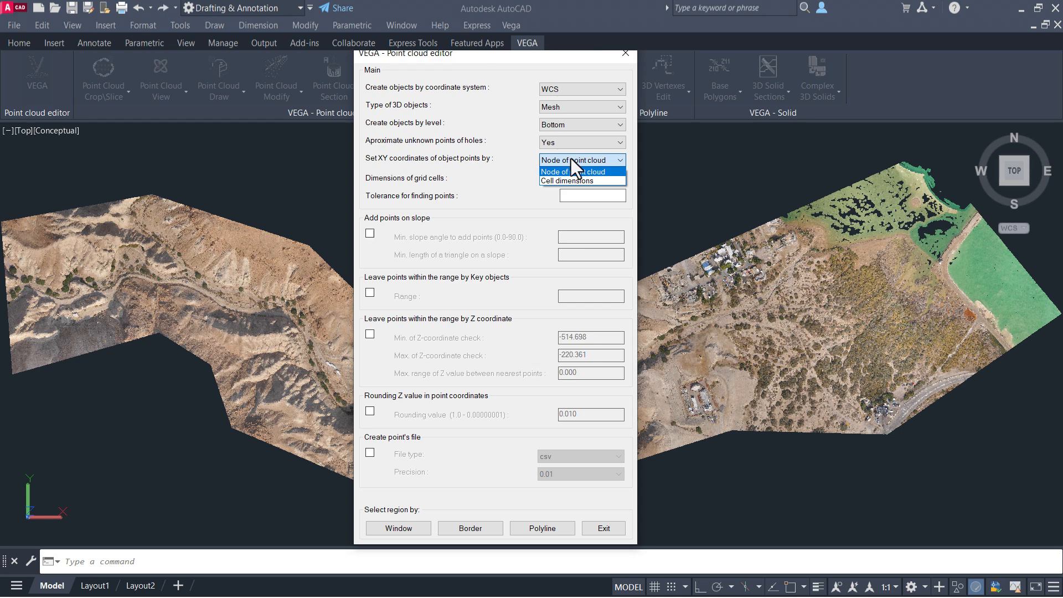
{"action": "left_click", "coordinate": [584, 173]}
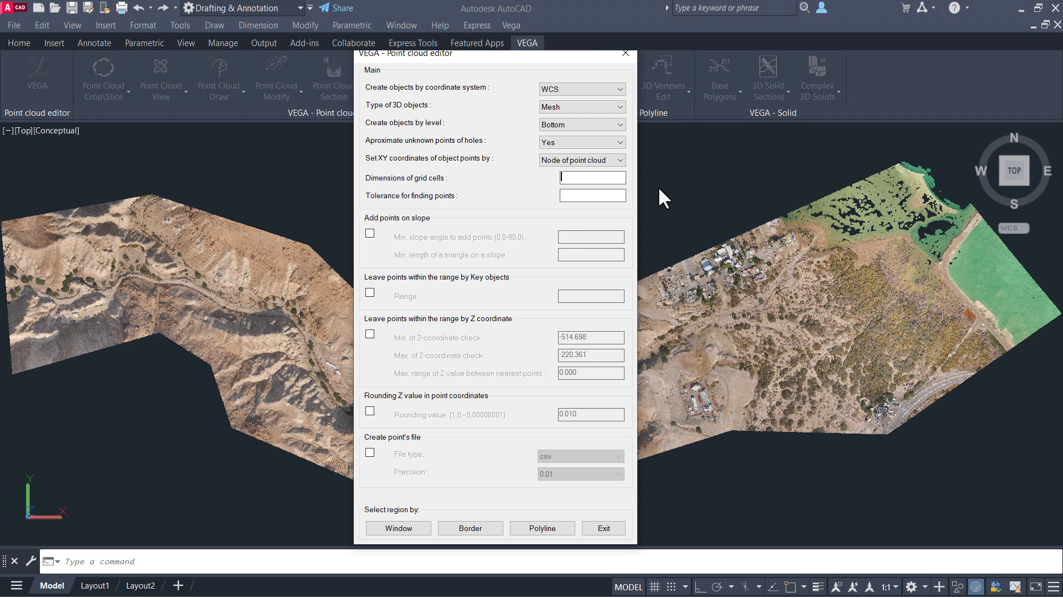
Set the grid cell dimension to 8.
{"action": "type", "text": "8"}
{"action": "left_click_drag", "start_coordinate": [569, 51], "coordinate": [449, 52]}
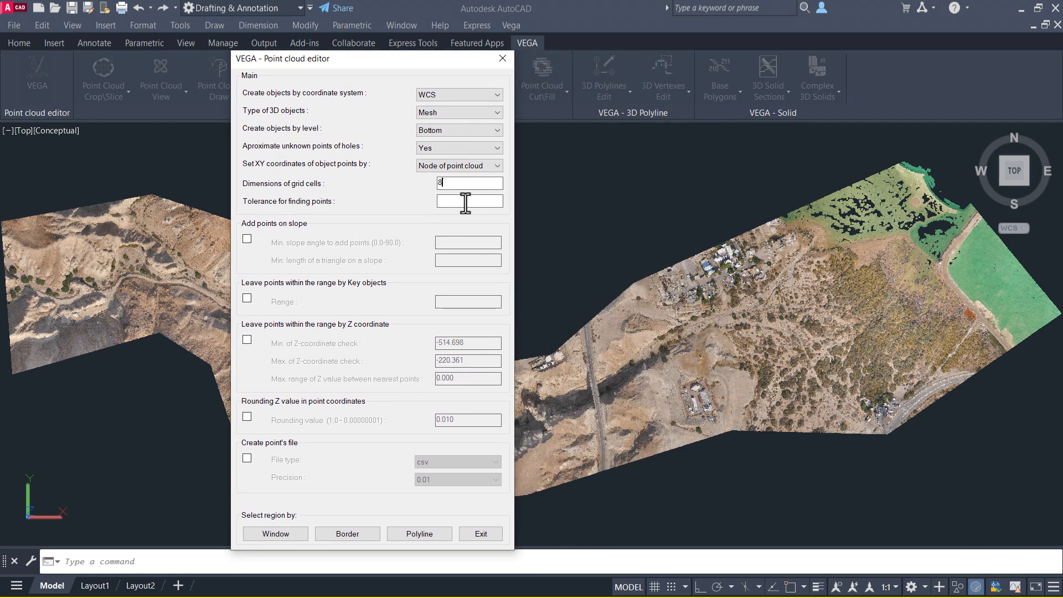
{"action": "left_click", "coordinate": [465, 202]}
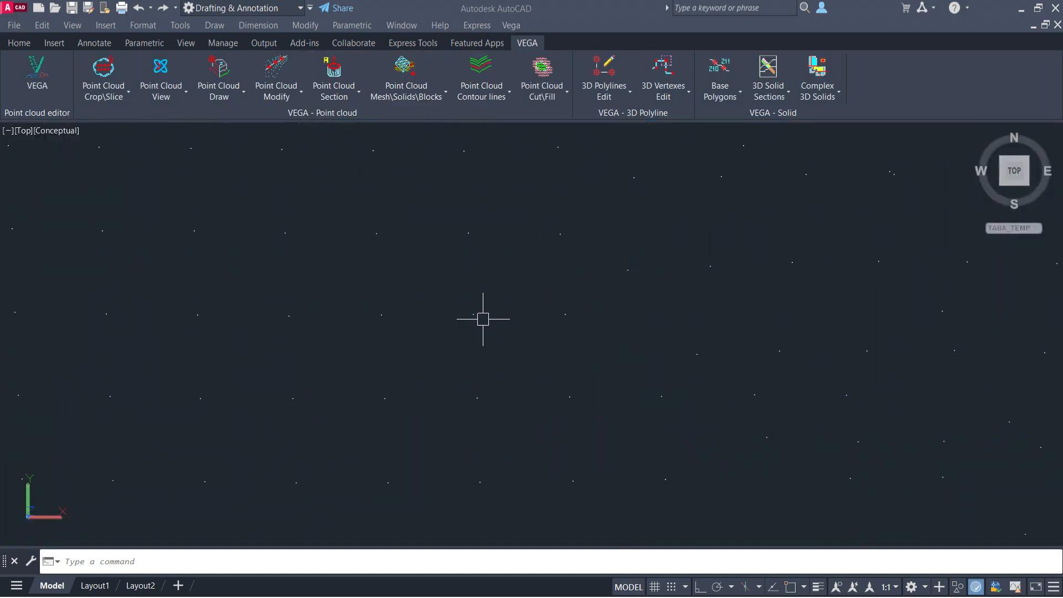
Measure the distance between two neighbouring point-cloud points with the DIST command.
{"action": "type", "text": "DIST"}
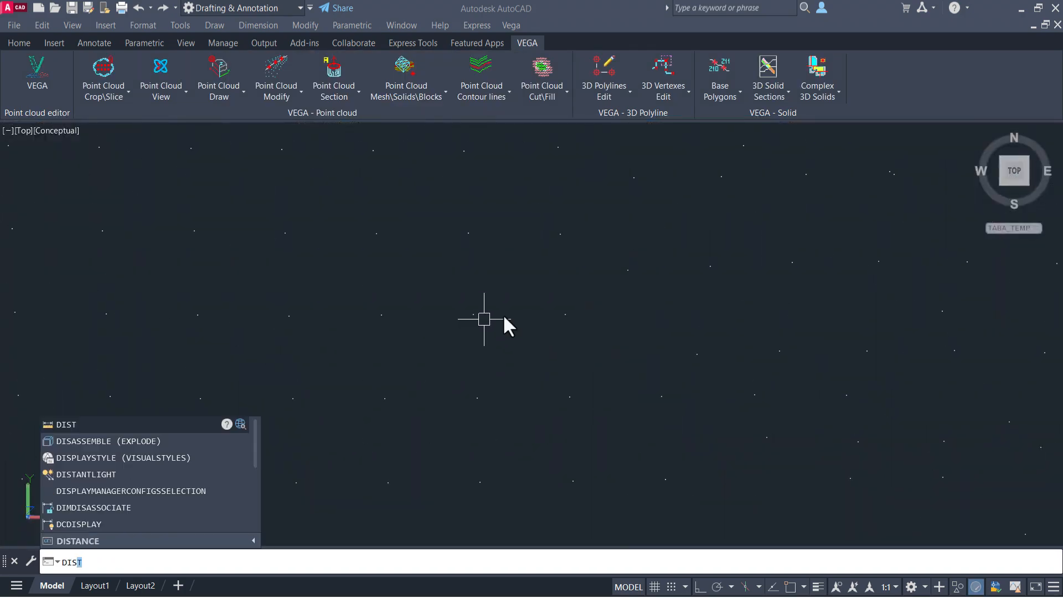
{"action": "key", "text": "Return"}
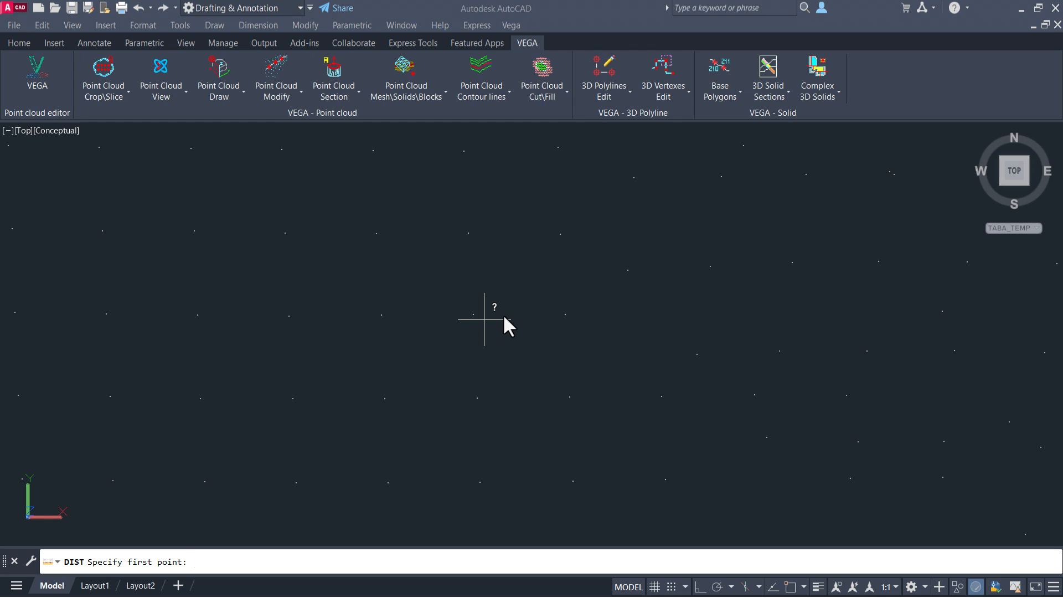
{"action": "left_click", "coordinate": [383, 316]}
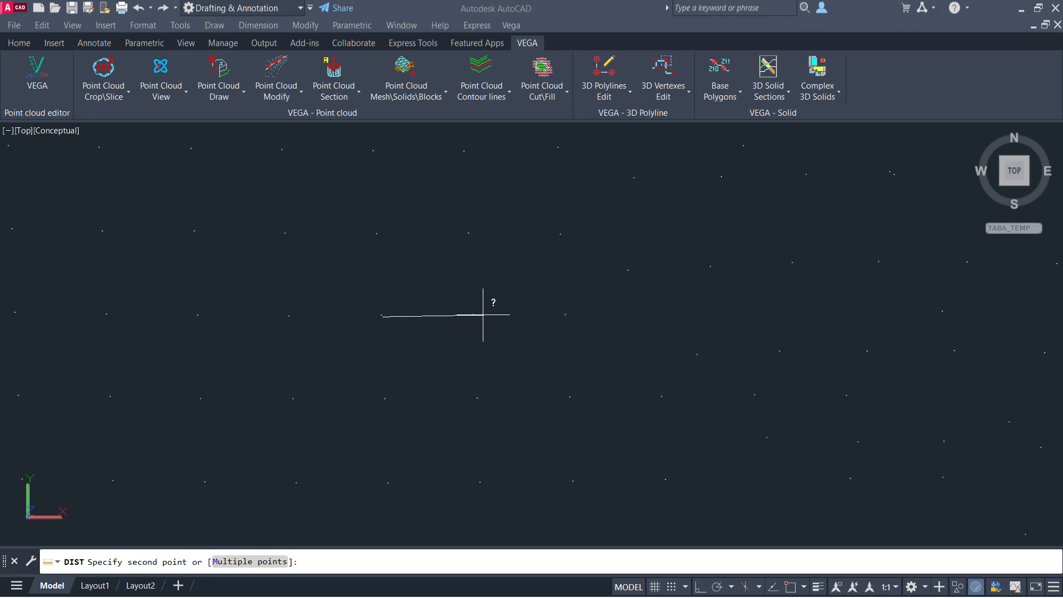
{"action": "left_click", "coordinate": [474, 315]}
{"action": "left_click_drag", "start_coordinate": [451, 547], "coordinate": [458, 505]}
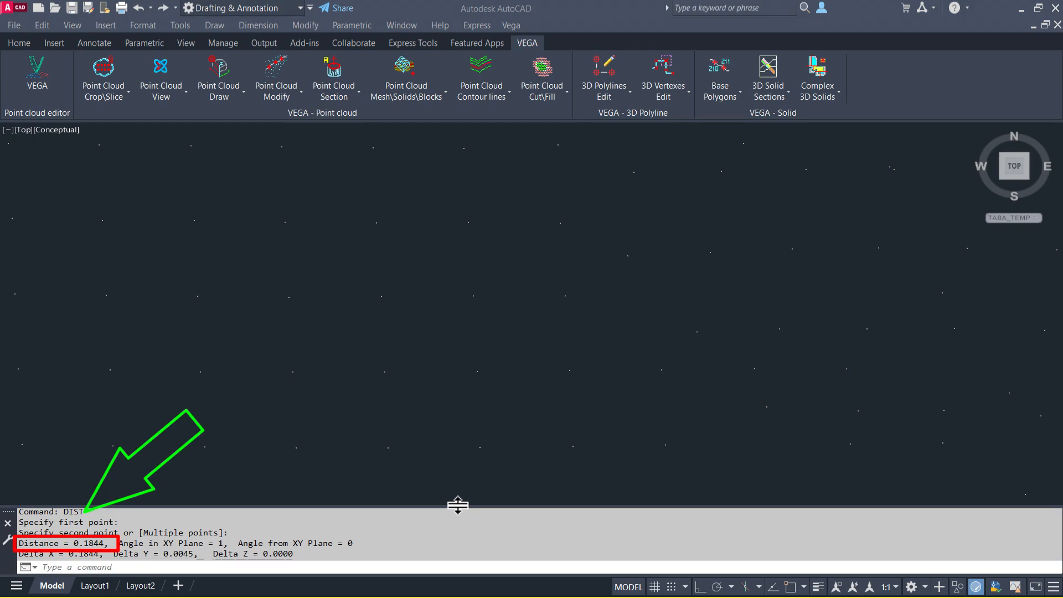
{"action": "left_click_drag", "start_coordinate": [458, 505], "coordinate": [458, 535]}
Restart mesh creation from the point cloud and select the point cloud.
{"action": "type", "text": "z"}
{"action": "key", "text": "Return"}
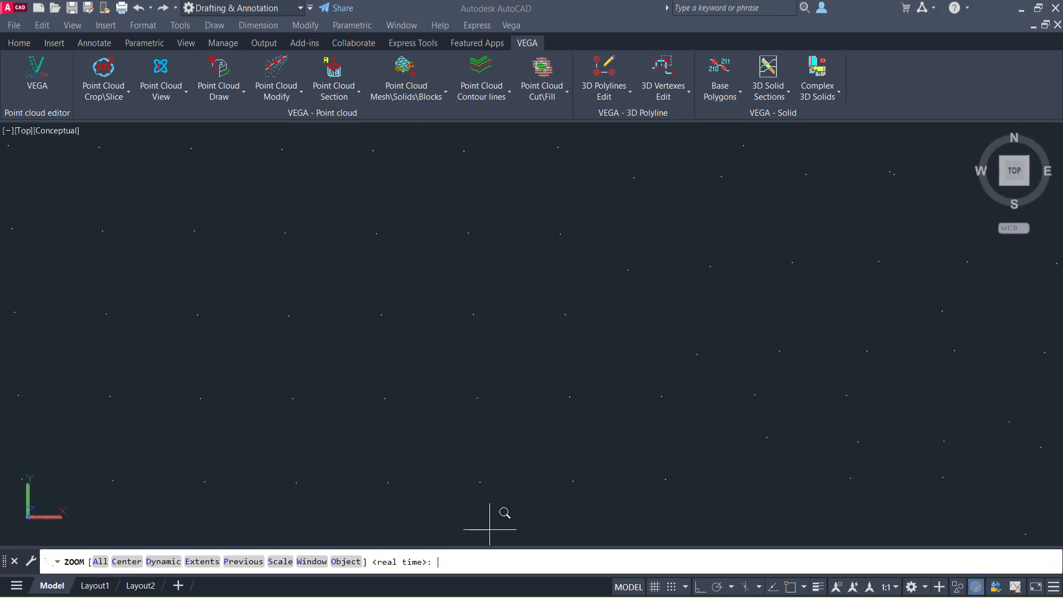
{"action": "type", "text": "e"}
{"action": "key", "text": "Return"}
{"action": "left_click", "coordinate": [401, 62]}
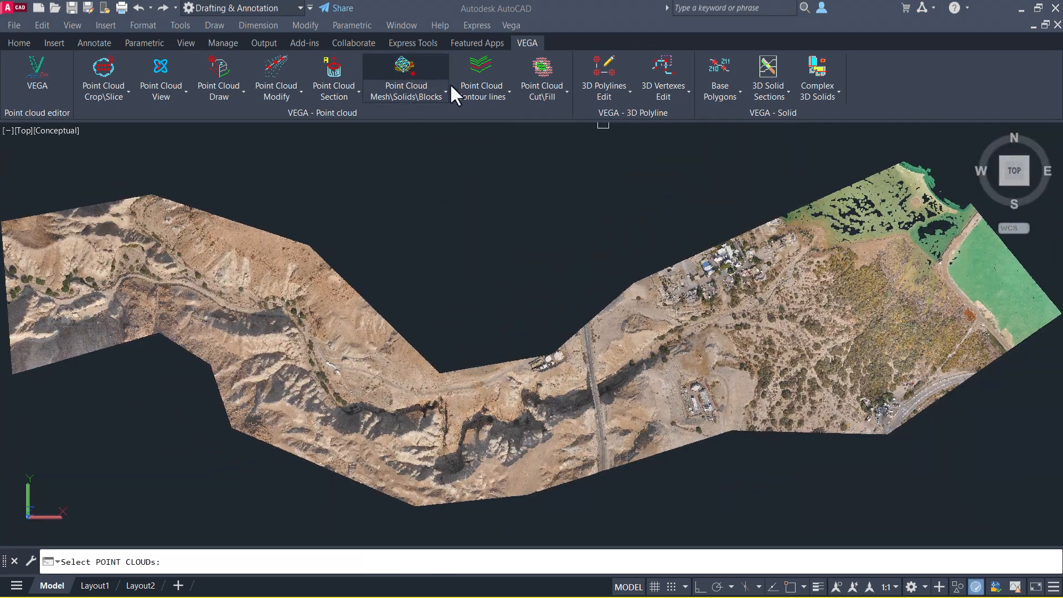
{"action": "left_click", "coordinate": [696, 284]}
{"action": "key", "text": "Return"}
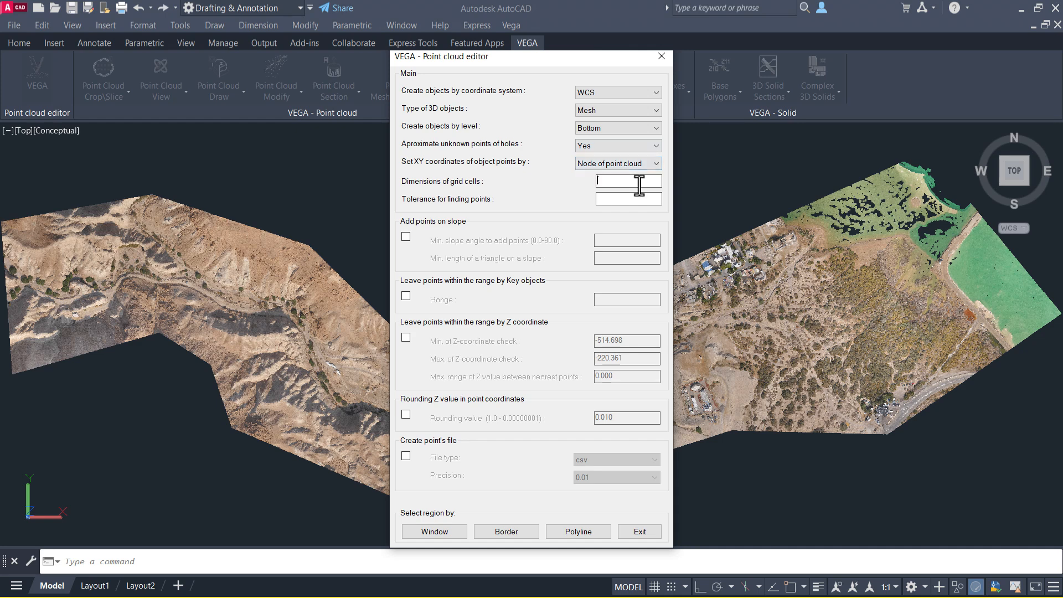
Set the grid cell dimension to 8.
{"action": "left_click", "coordinate": [641, 182]}
{"action": "type", "text": "8"}
{"action": "left_click_drag", "start_coordinate": [601, 56], "coordinate": [442, 57]}
{"action": "left_click", "coordinate": [466, 201]}
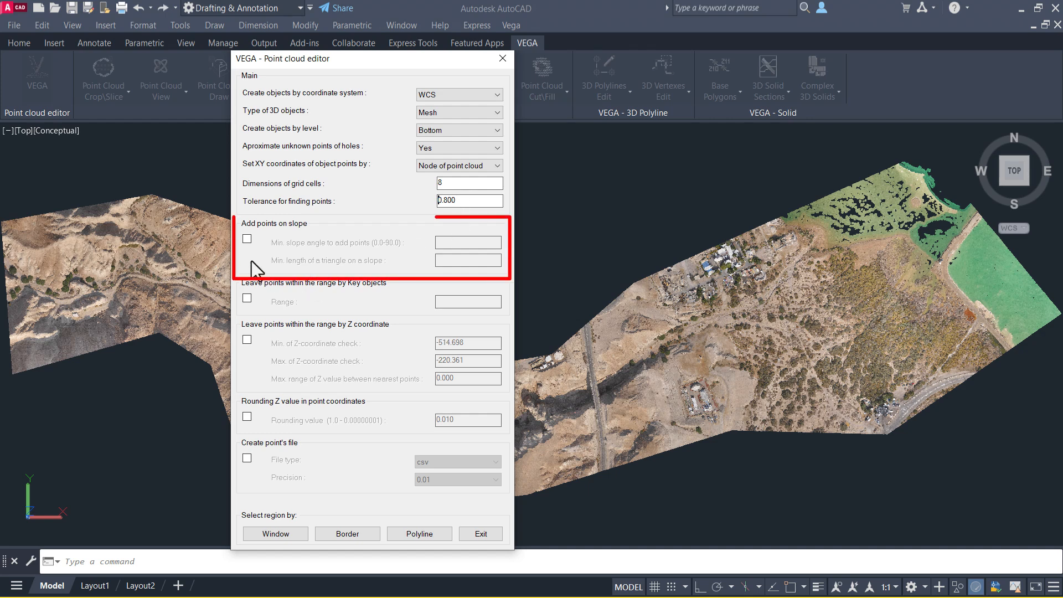
Enable adding points on slope with a 6 minimum slope angle and 0.25 minimum triangle length.
{"action": "left_click", "coordinate": [246, 240]}
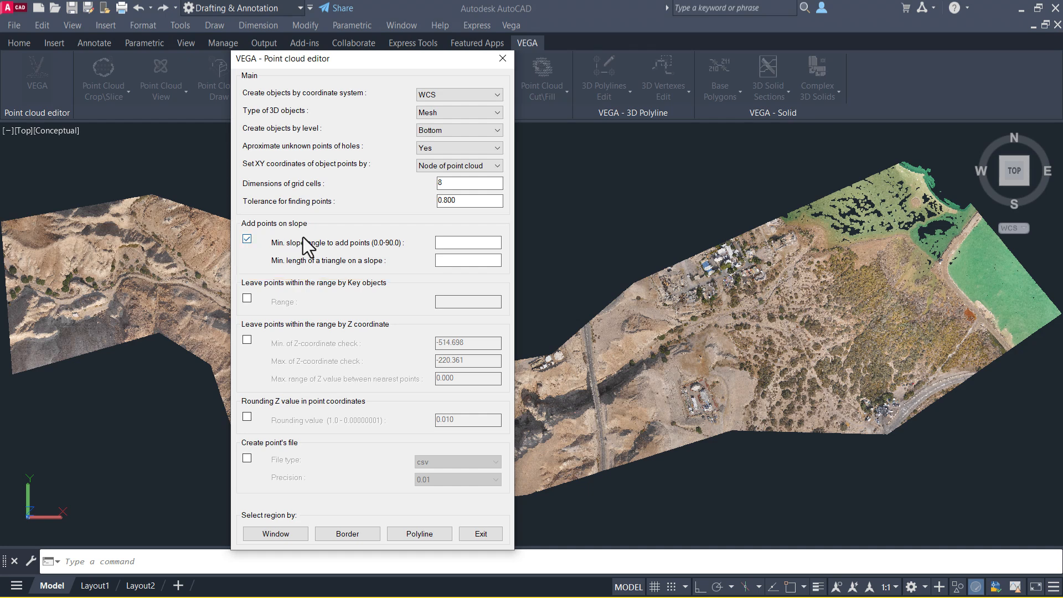
{"action": "type", "text": "6"}
{"action": "left_click", "coordinate": [474, 261]}
{"action": "type", "text": "0.25"}
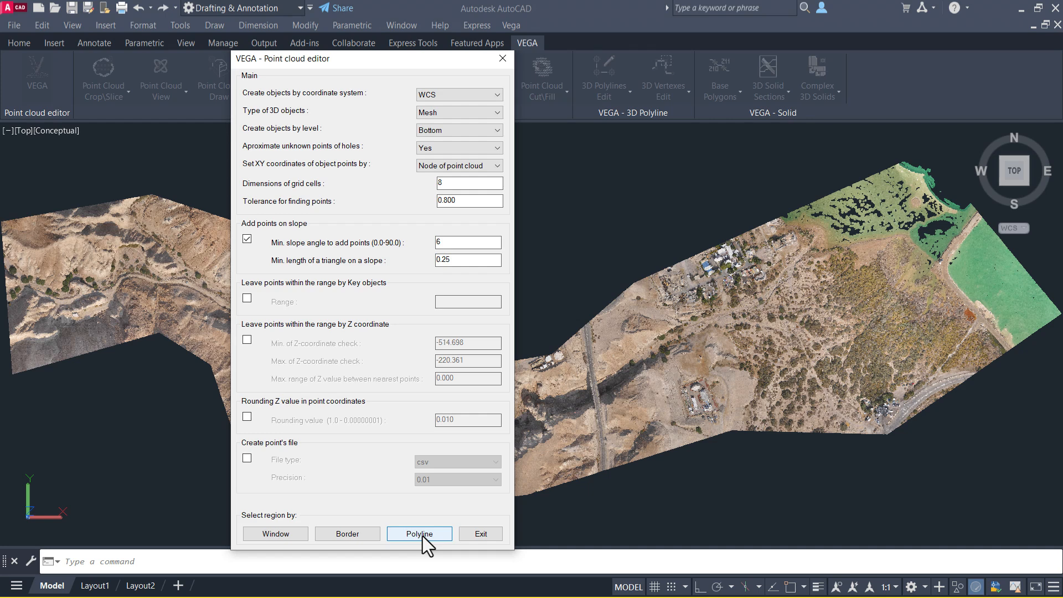
Select the region by a border around the area east of the road to generate the mesh.
{"action": "left_click", "coordinate": [348, 534]}
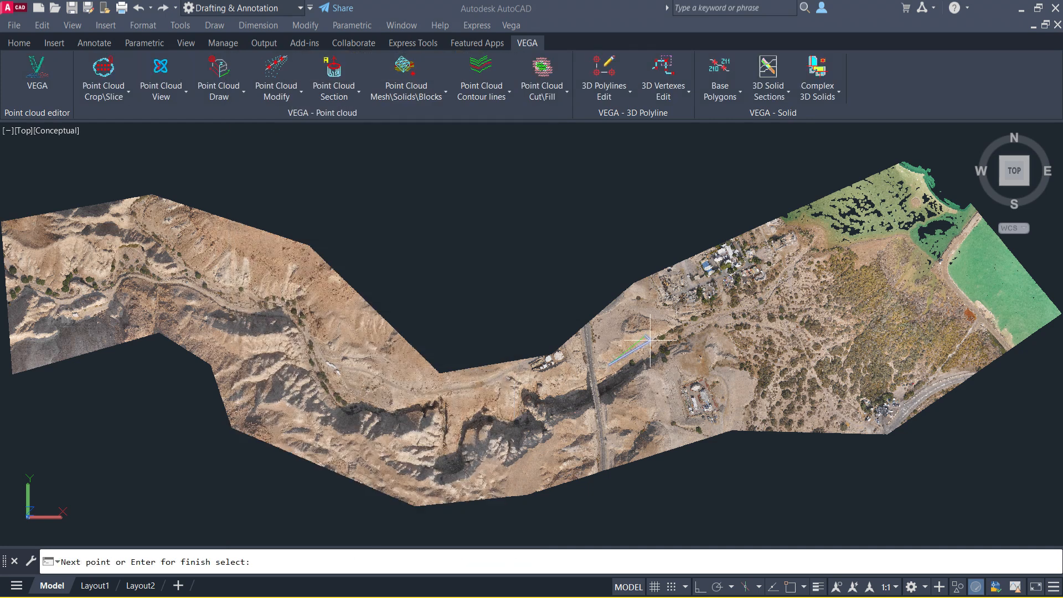
{"action": "left_click", "coordinate": [622, 412]}
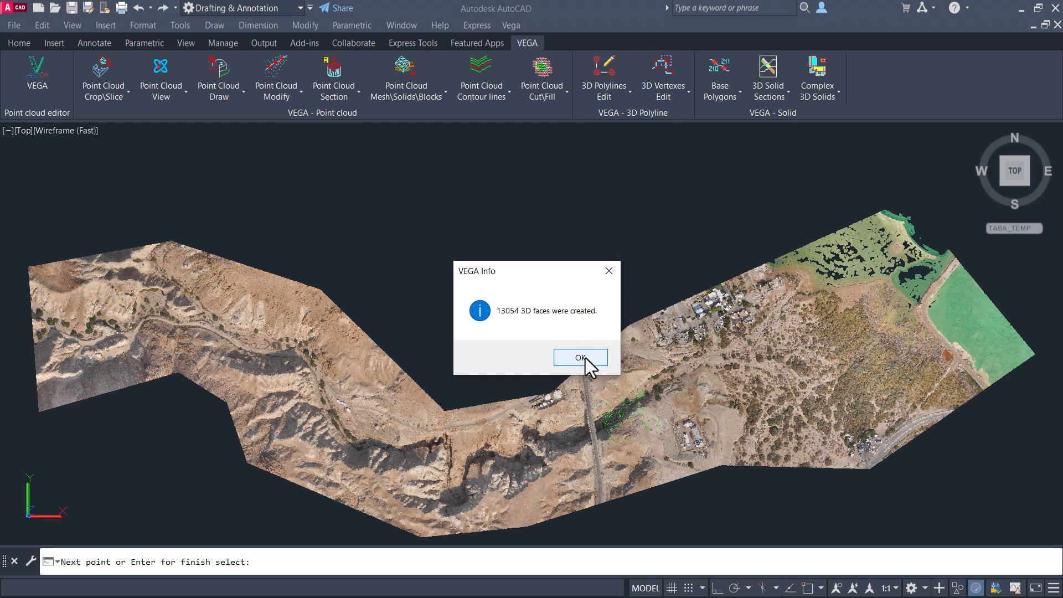
{"action": "left_click", "coordinate": [586, 358]}
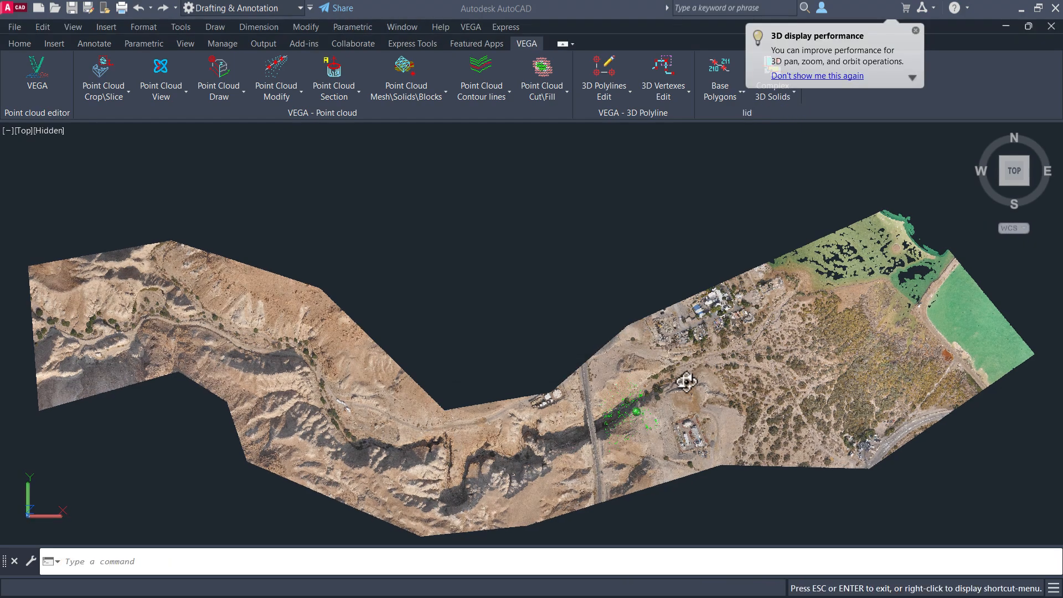
Start Color Mesh by Slope and select the newly created mesh.
{"action": "middle_click_drag", "start_coordinate": [635, 411], "coordinate": [444, 363], "text": "shift"}
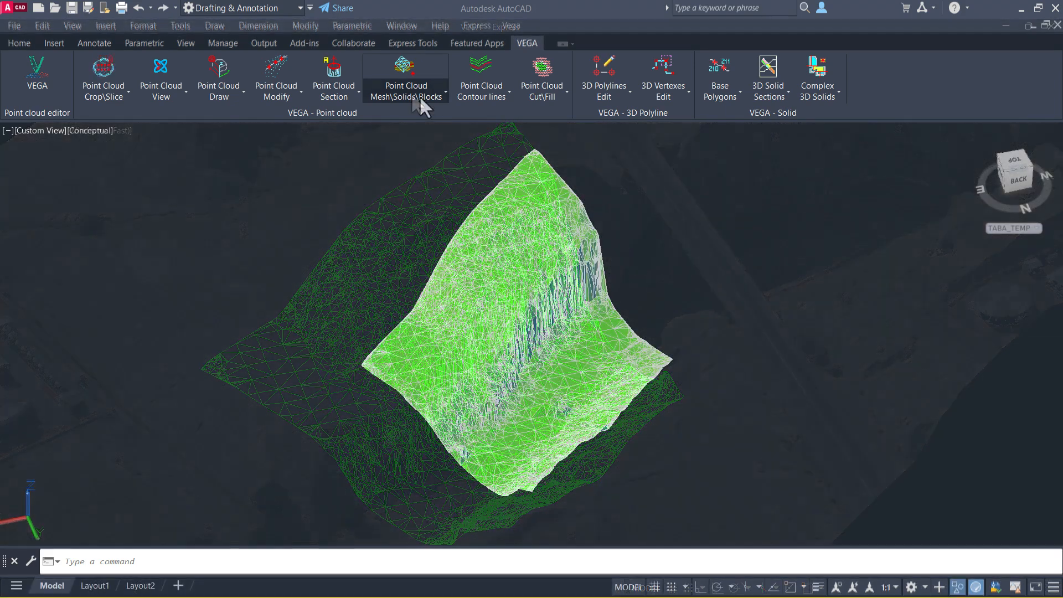
{"action": "left_click", "coordinate": [420, 96]}
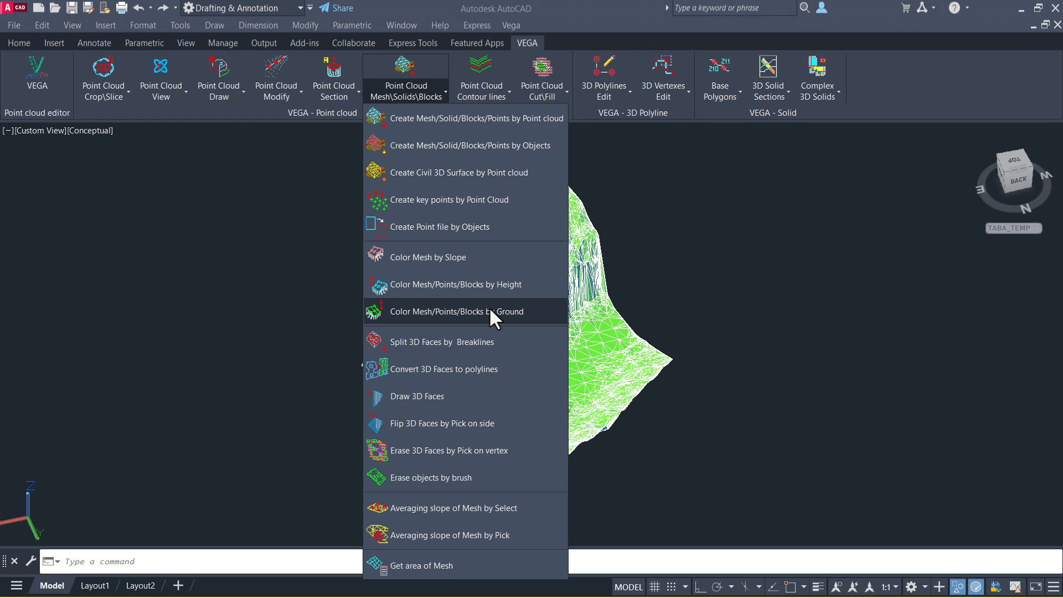
{"action": "left_click", "coordinate": [491, 258]}
{"action": "left_click", "coordinate": [726, 147]}
{"action": "left_click", "coordinate": [352, 434]}
{"action": "key", "text": "Return"}
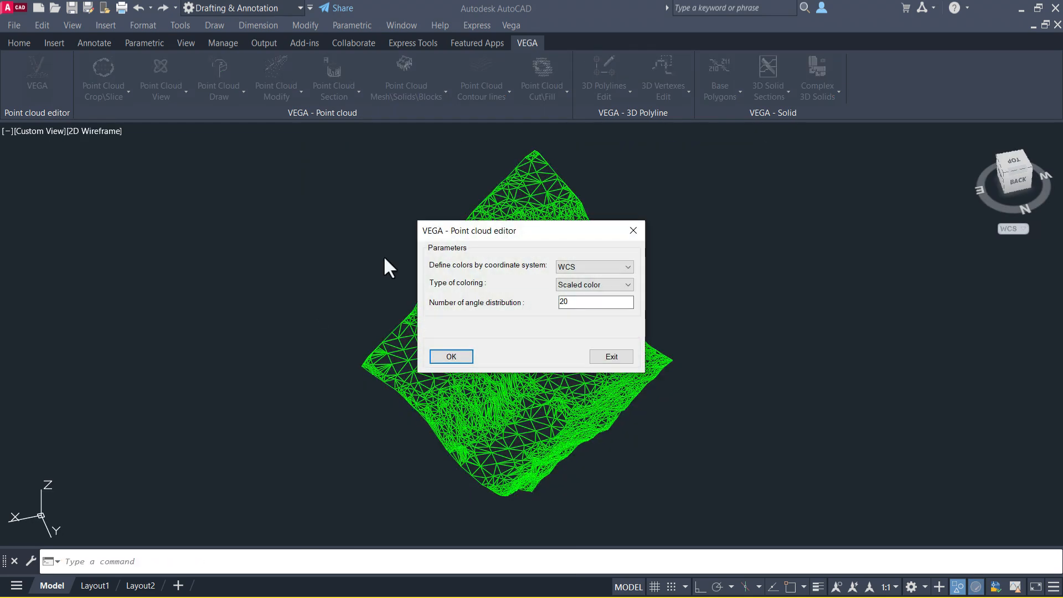
Color the mesh by slope in WCS with scaled color and 30 angle distributions.
{"action": "left_click", "coordinate": [612, 268]}
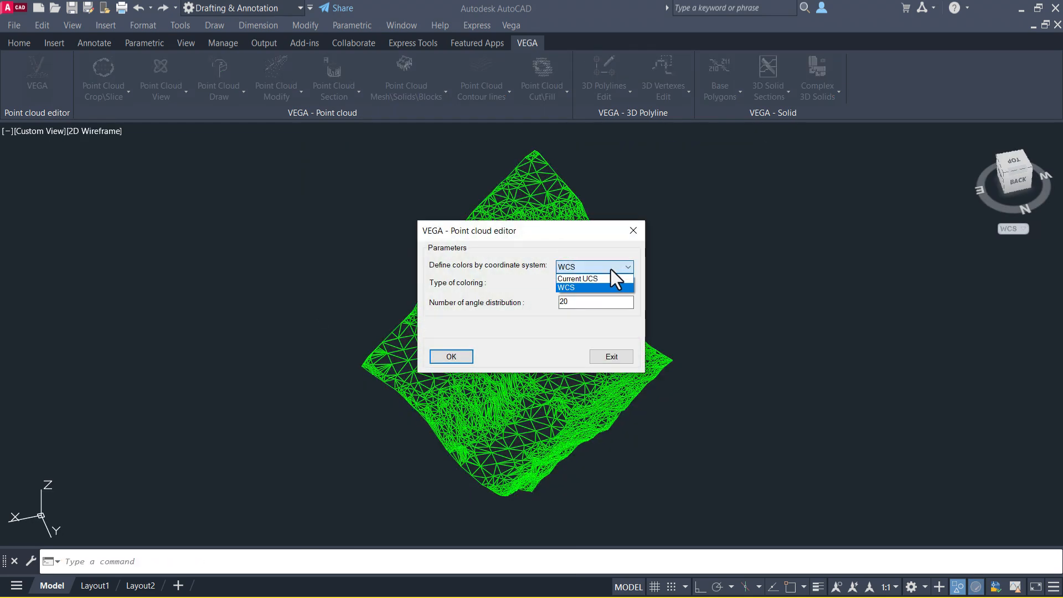
{"action": "left_click", "coordinate": [611, 270]}
{"action": "left_click", "coordinate": [607, 285]}
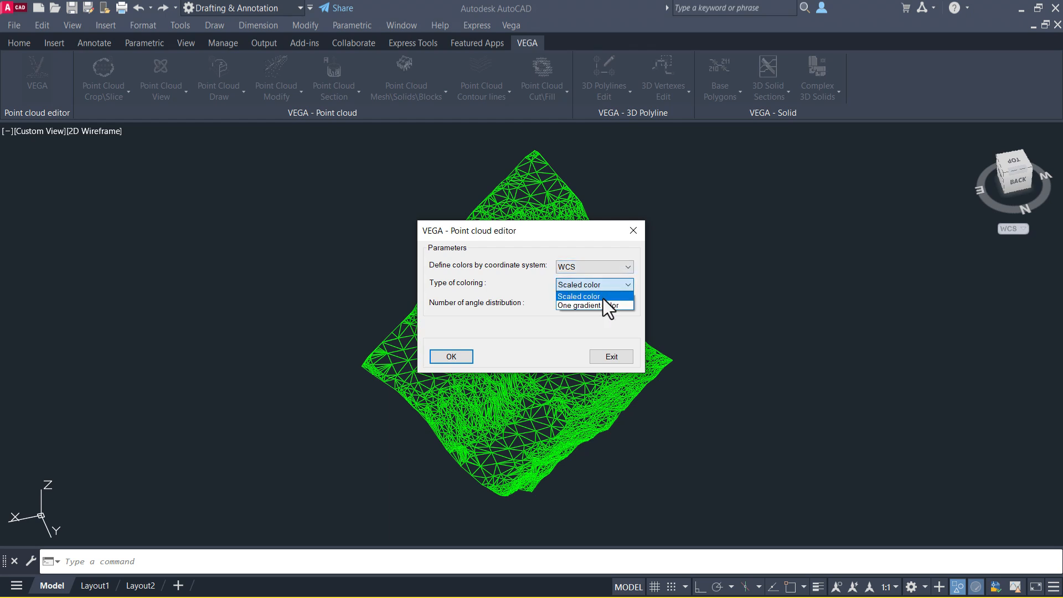
{"action": "left_click", "coordinate": [603, 298]}
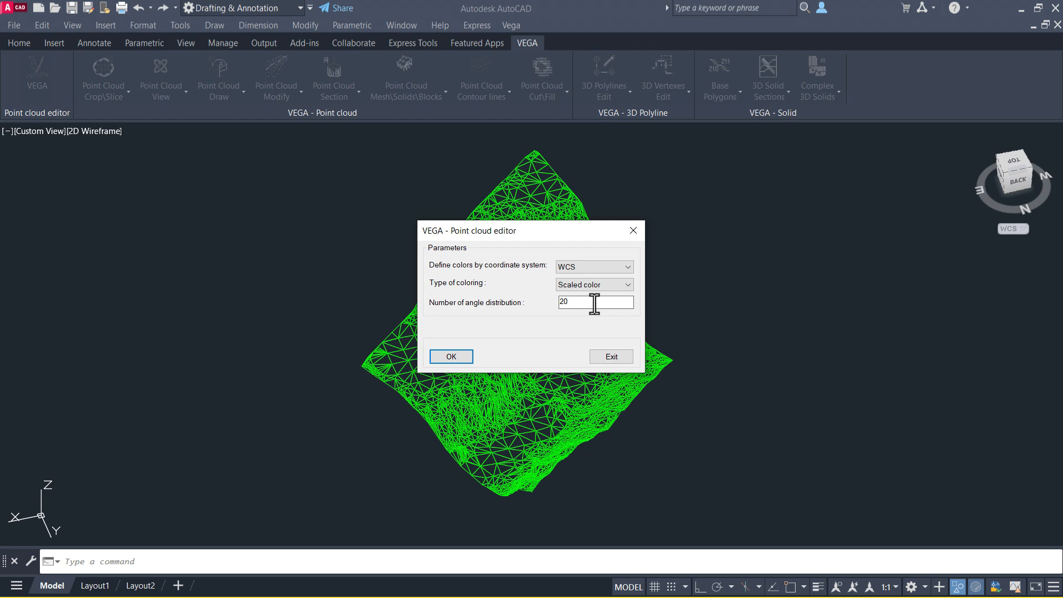
{"action": "left_click_drag", "start_coordinate": [594, 303], "coordinate": [556, 302]}
{"action": "type", "text": "30"}
{"action": "left_click", "coordinate": [450, 357]}
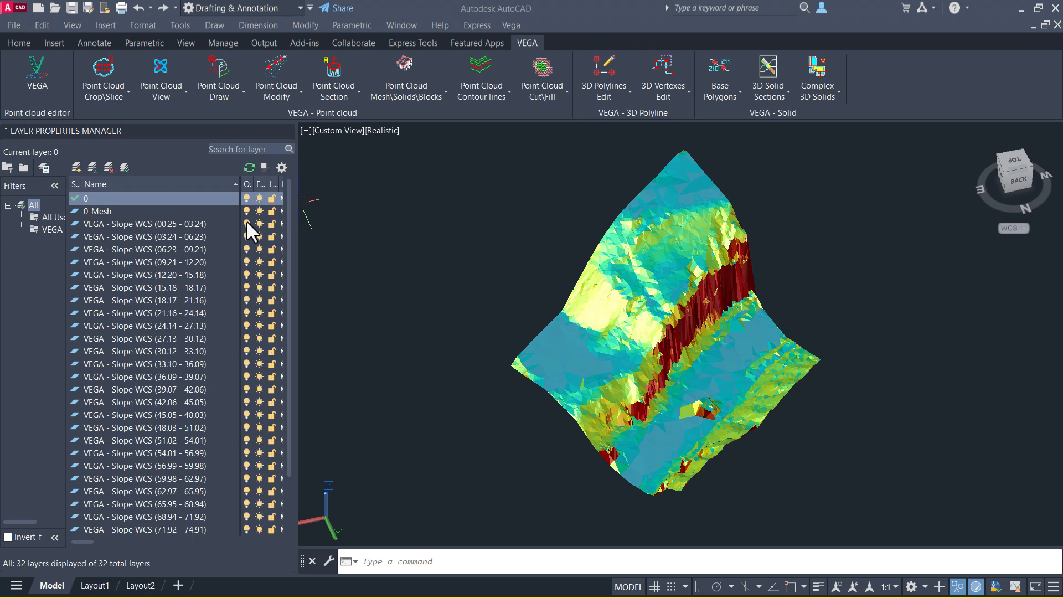
Turn off the lowest slope-range layers to hide the gentler mesh faces.
{"action": "left_click", "coordinate": [247, 224]}
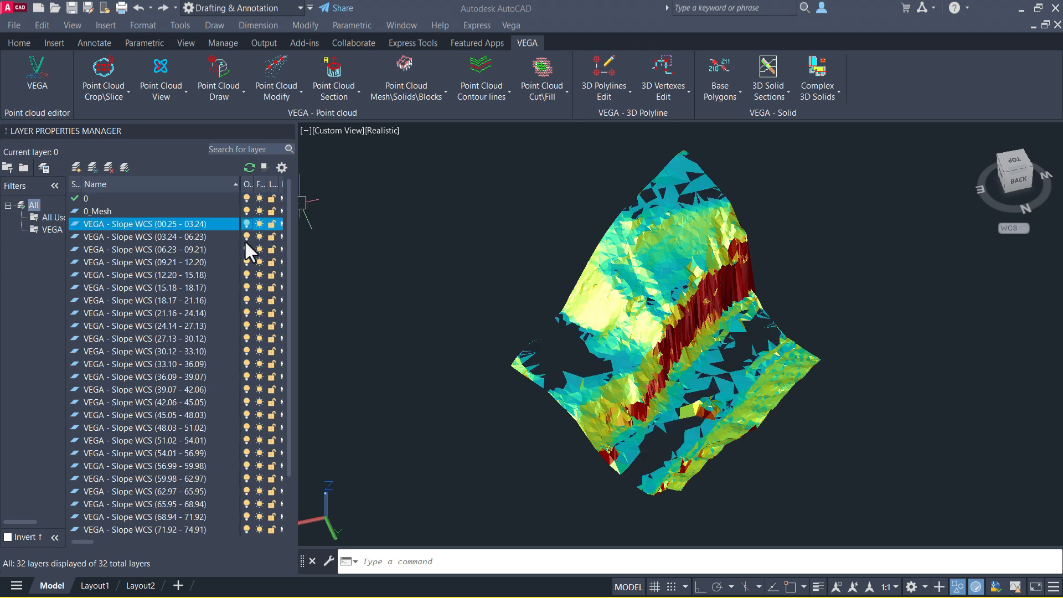
{"action": "left_click", "coordinate": [245, 237]}
{"action": "left_click", "coordinate": [245, 249], "text": "shift"}
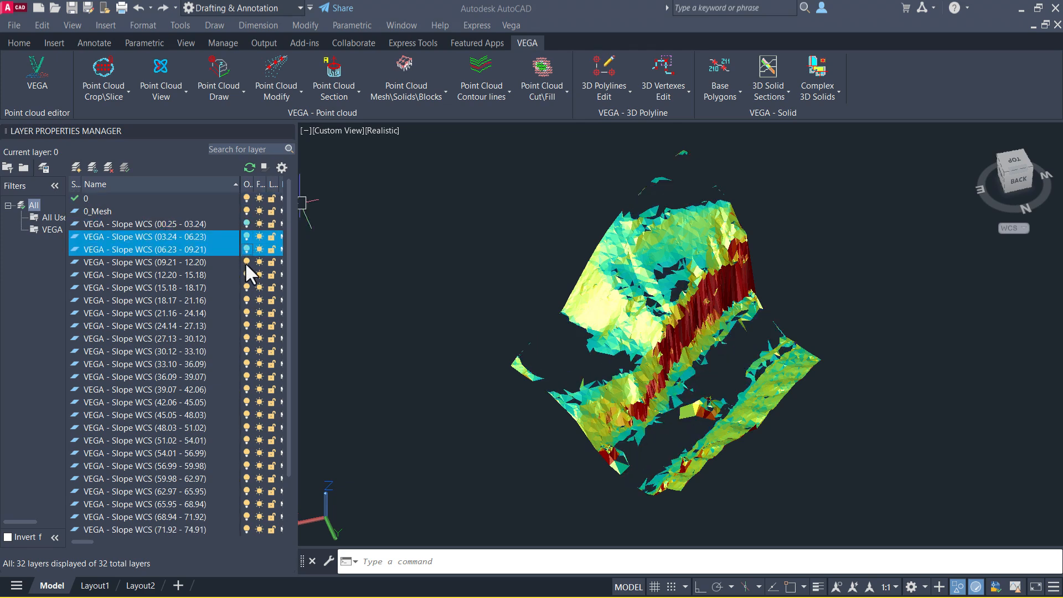
{"action": "left_click", "coordinate": [245, 261]}
{"action": "left_click", "coordinate": [245, 274]}
Turn some of the low slope-range layers back on.
{"action": "left_click", "coordinate": [246, 263]}
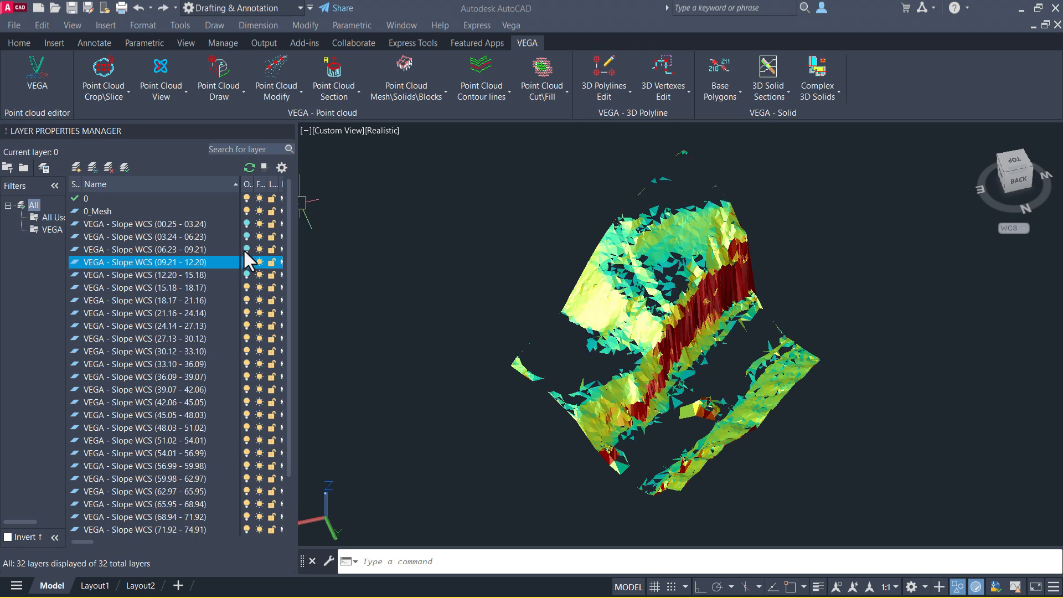
{"action": "left_click", "coordinate": [246, 250]}
{"action": "left_click", "coordinate": [245, 272]}
{"action": "left_click", "coordinate": [247, 236]}
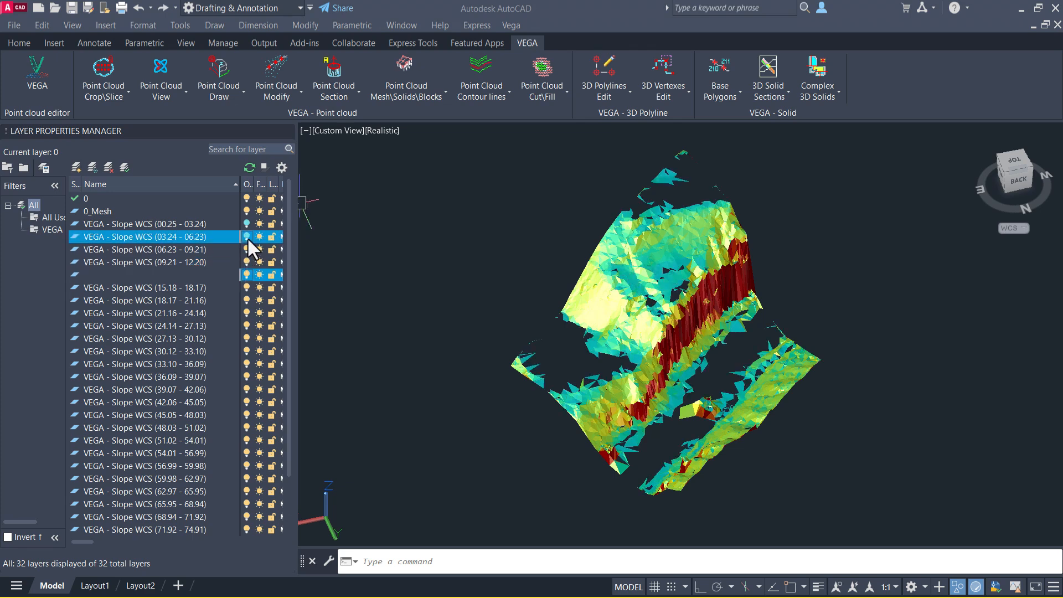
Turn the first slope-range layer back on and widen the layer list to show the filter names.
{"action": "left_click", "coordinate": [246, 224]}
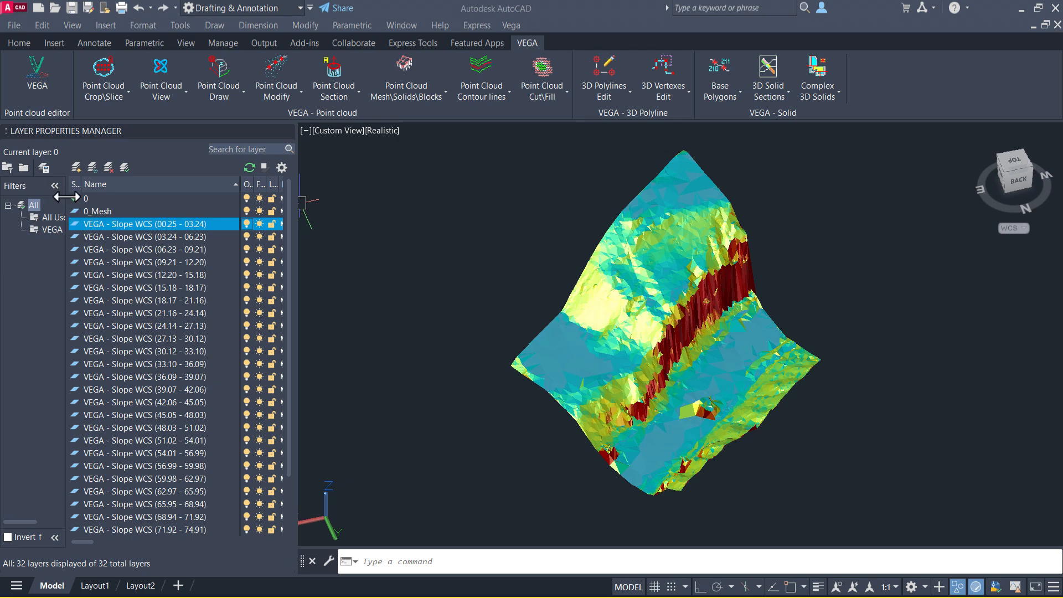
{"action": "left_click_drag", "start_coordinate": [66, 194], "coordinate": [96, 207]}
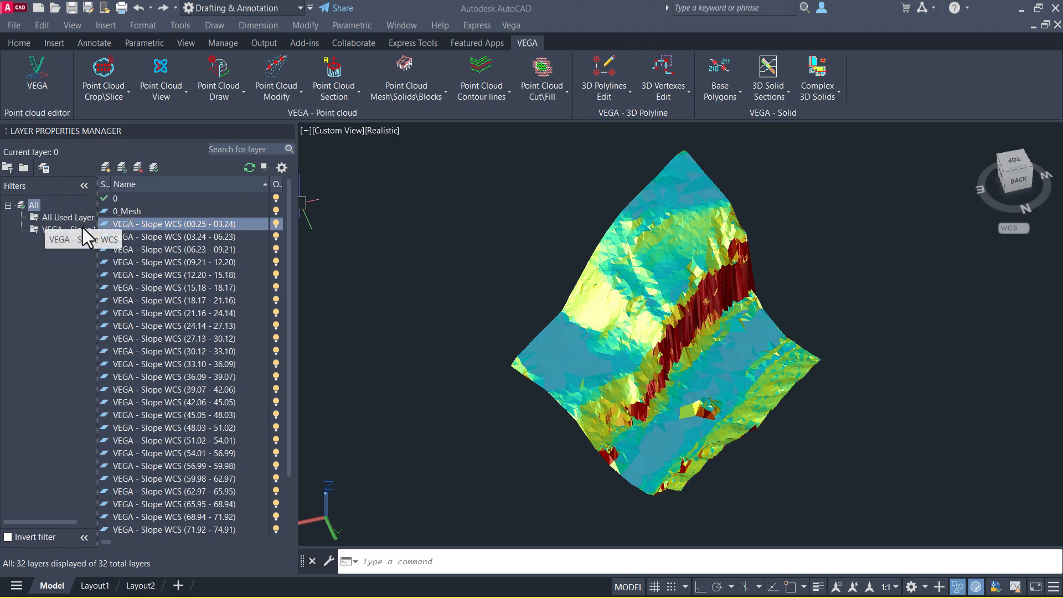
{"action": "left_click", "coordinate": [51, 228]}
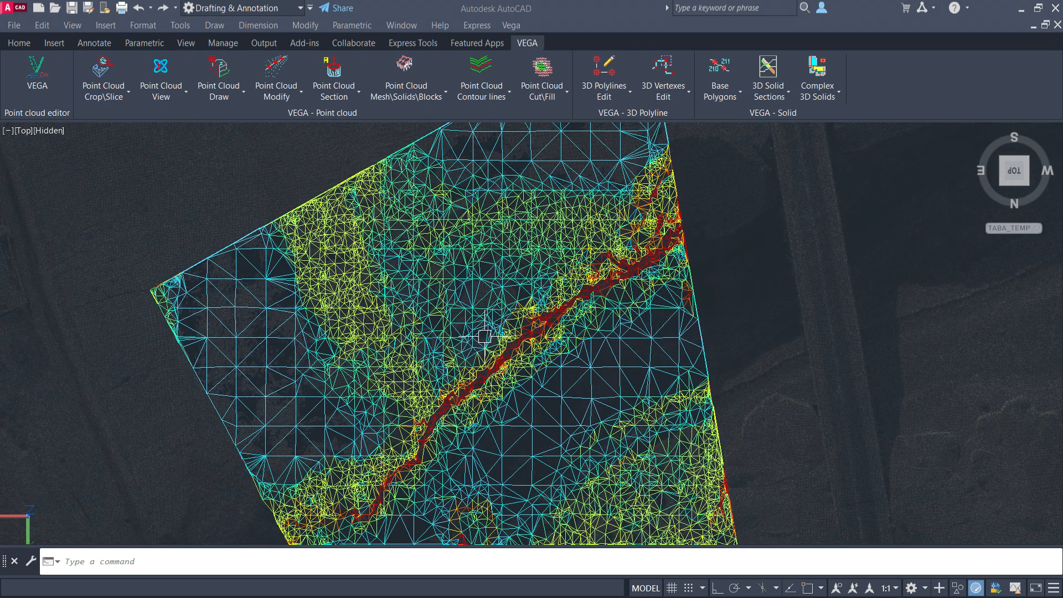
Zoom in on the mesh triangulation in top view to examine the triangle density.
{"action": "scroll", "coordinate": [487, 340], "scroll_direction": "up", "scroll_amount": 3}
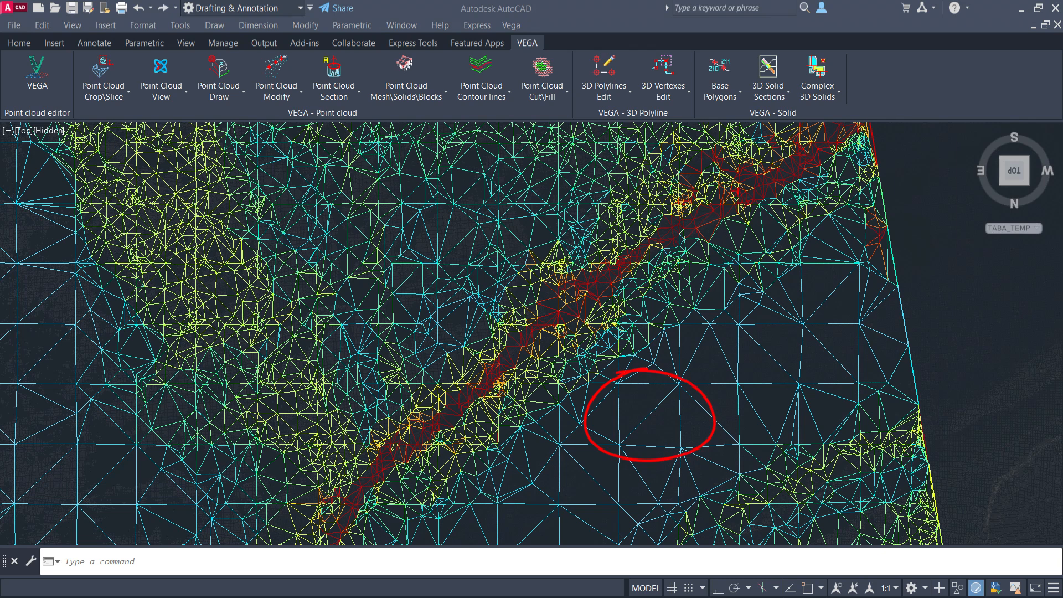
{"action": "scroll", "coordinate": [607, 258], "scroll_direction": "up", "scroll_amount": 3}
{"action": "scroll", "coordinate": [607, 257], "scroll_direction": "up", "scroll_amount": 2}
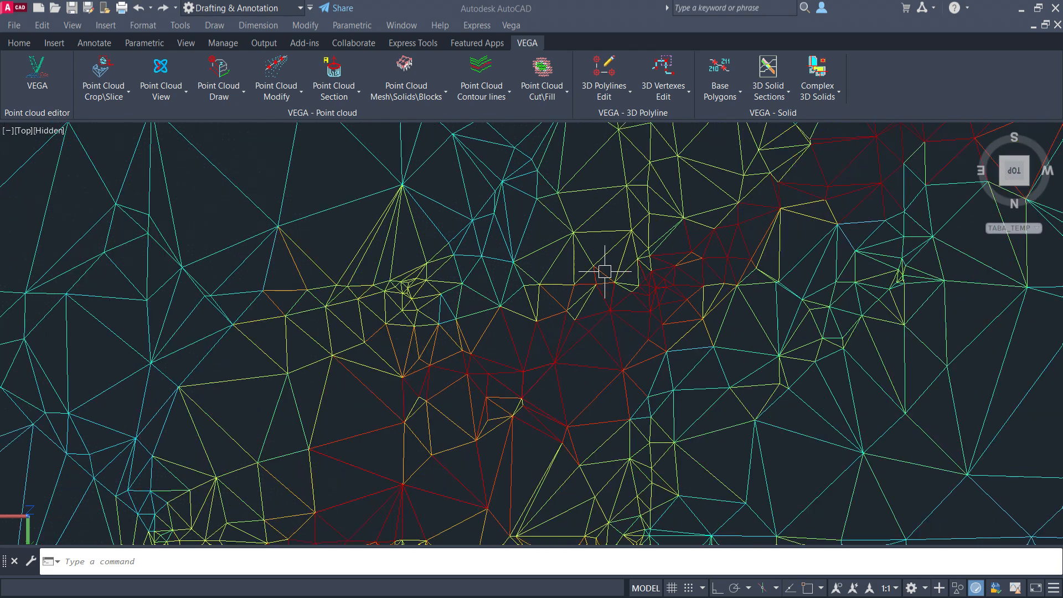
{"action": "scroll", "coordinate": [417, 289], "scroll_direction": "up", "scroll_amount": 4}
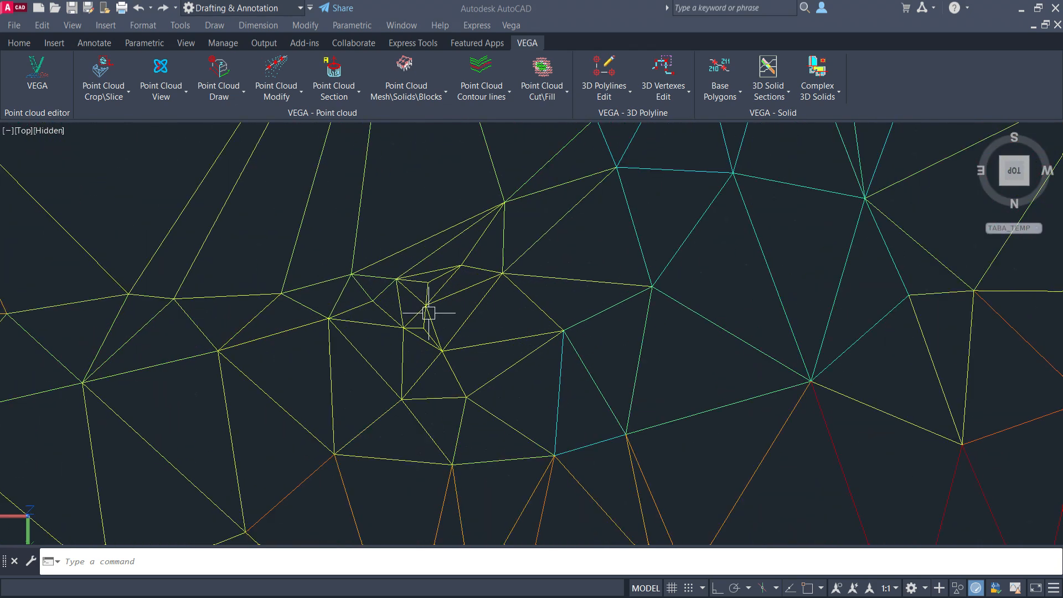
{"action": "scroll", "coordinate": [420, 322], "scroll_direction": "up", "scroll_amount": 3}
{"action": "type", "text": "DIST"}
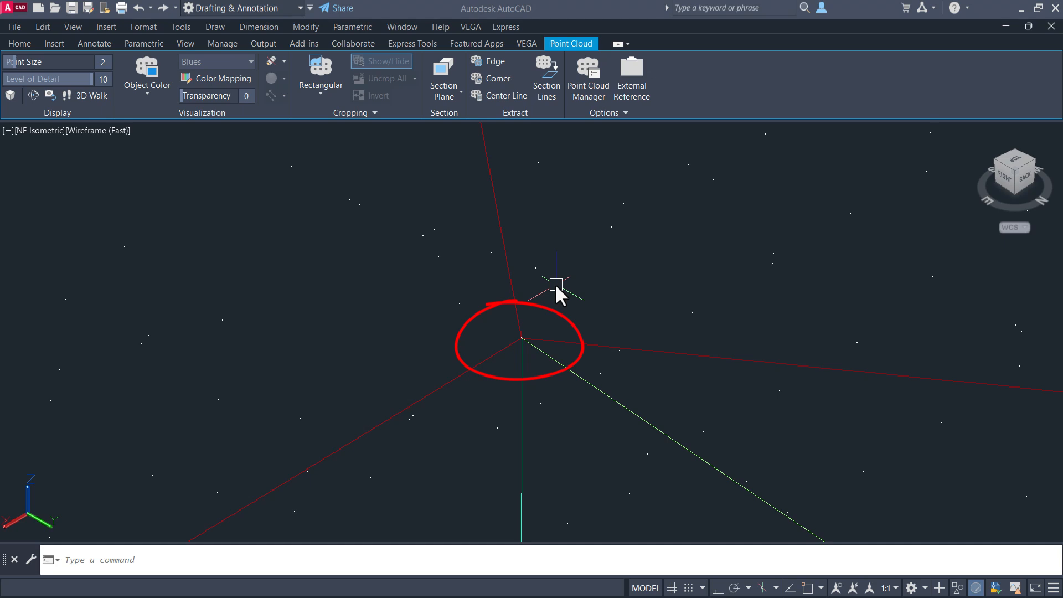
{"action": "key", "text": "Escape"}
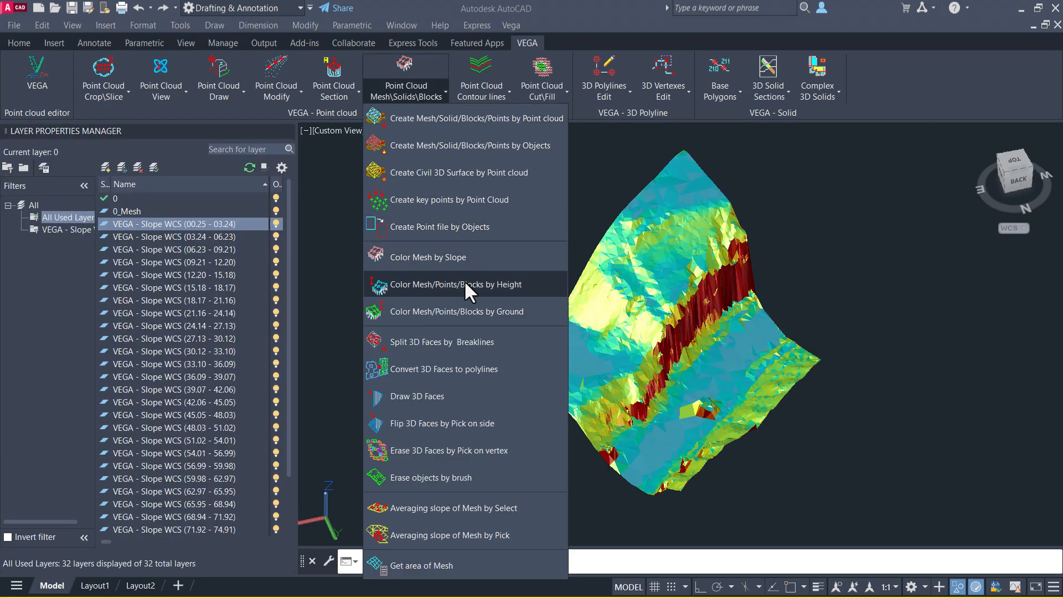
Color the mesh by height in WCS with scaled color, zero level 0.000 and 30 height distributions.
{"action": "left_click", "coordinate": [464, 284]}
{"action": "left_click", "coordinate": [925, 134]}
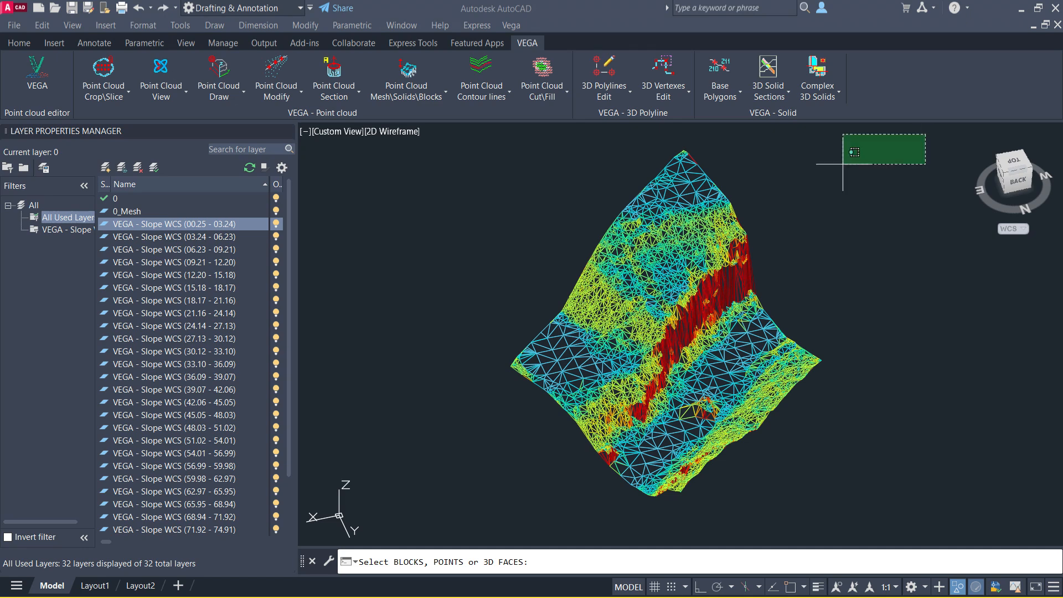
{"action": "left_click", "coordinate": [474, 518]}
{"action": "key", "text": "Return"}
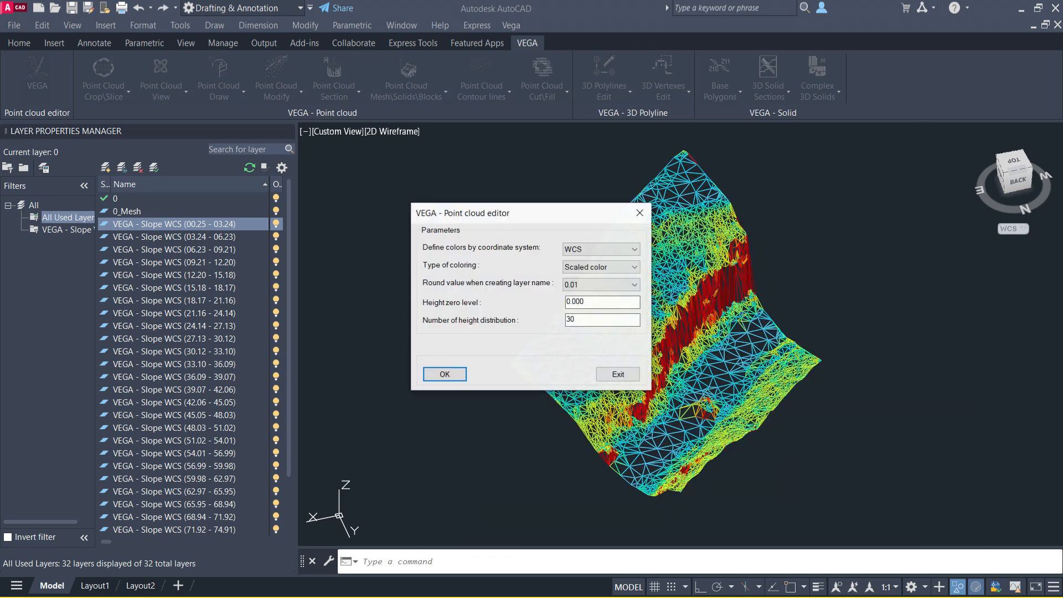
{"action": "left_click", "coordinate": [446, 374]}
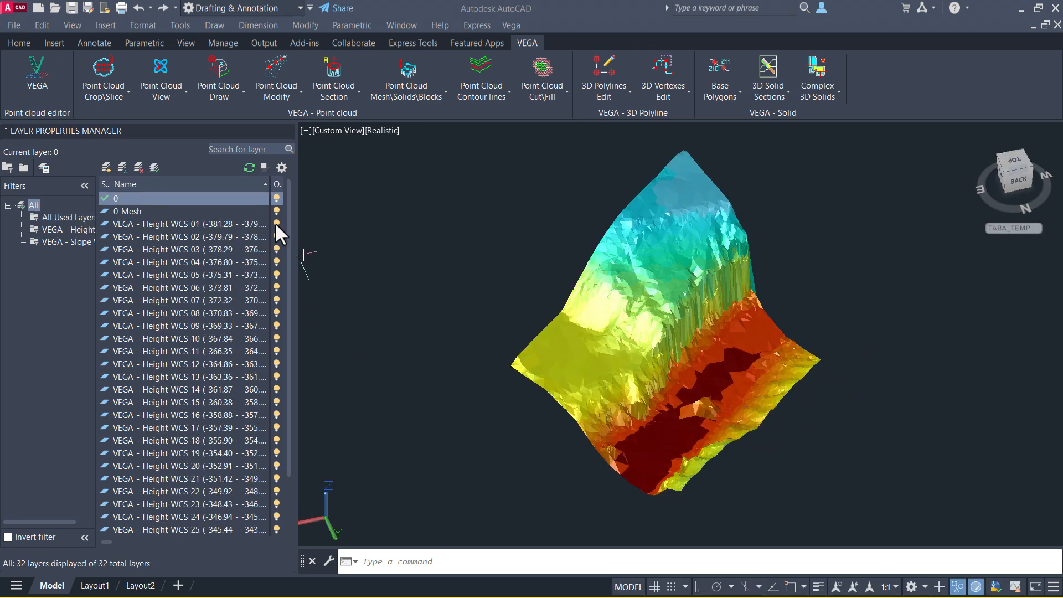
Turn off the four lowest height-range layers to hide the lowest mesh faces.
{"action": "left_click", "coordinate": [277, 223]}
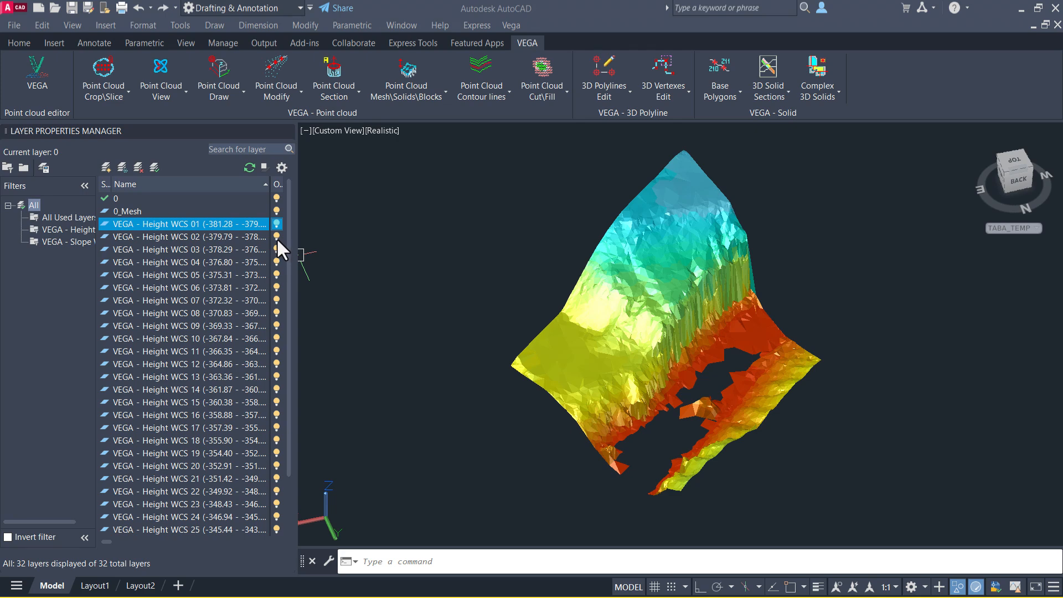
{"action": "left_click", "coordinate": [277, 238]}
{"action": "left_click", "coordinate": [276, 249]}
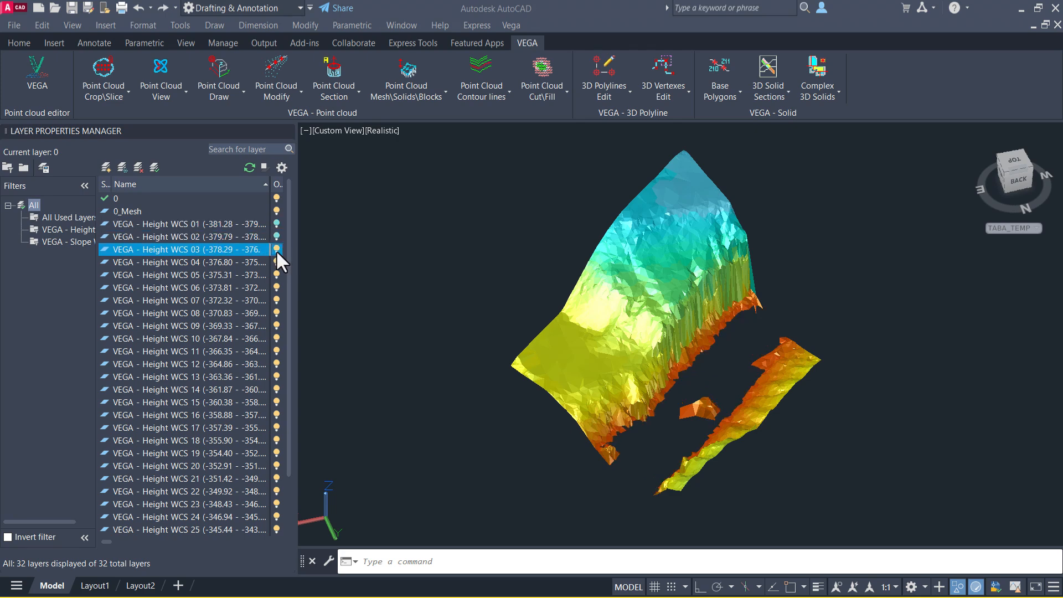
{"action": "left_click", "coordinate": [275, 262]}
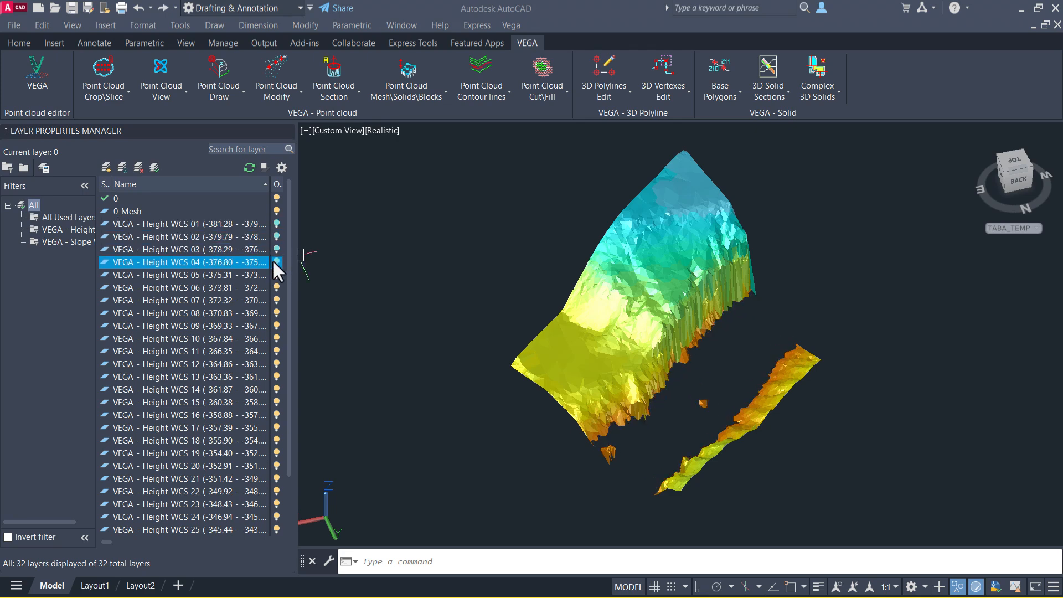
Turn the three lowest height-range layers back on.
{"action": "left_click", "coordinate": [277, 251], "text": "shift"}
{"action": "left_click", "coordinate": [277, 237]}
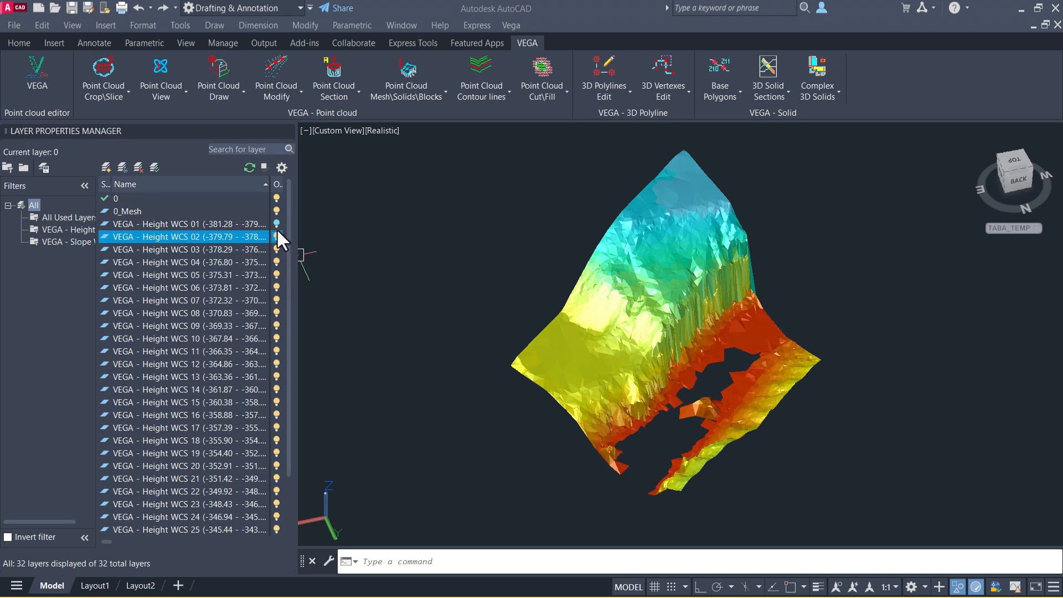
{"action": "left_click", "coordinate": [277, 223]}
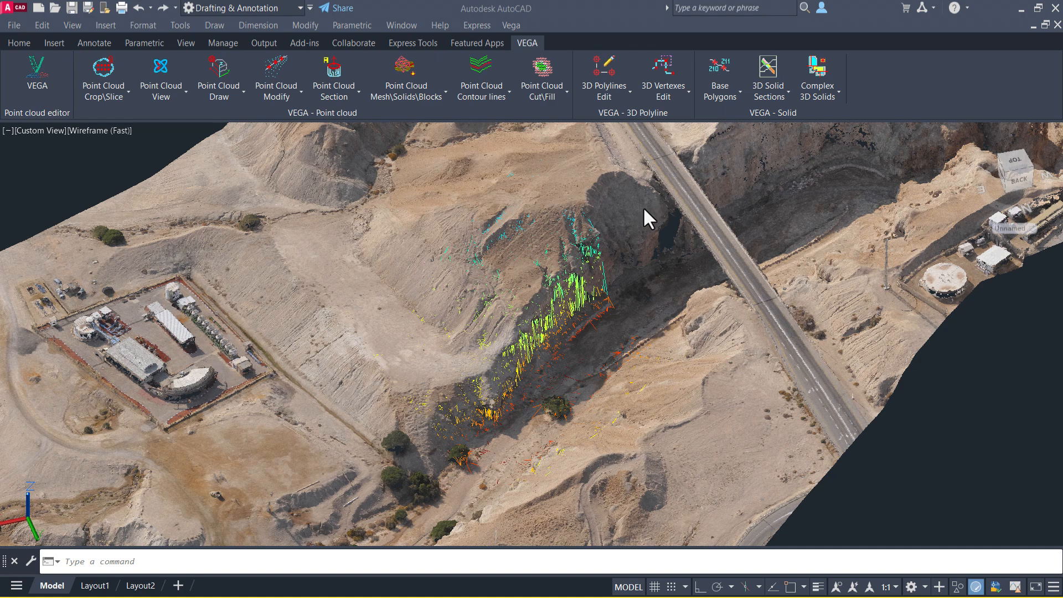
Hide the point cloud with object isolation so only the mesh remains.
{"action": "right_click", "coordinate": [643, 207]}
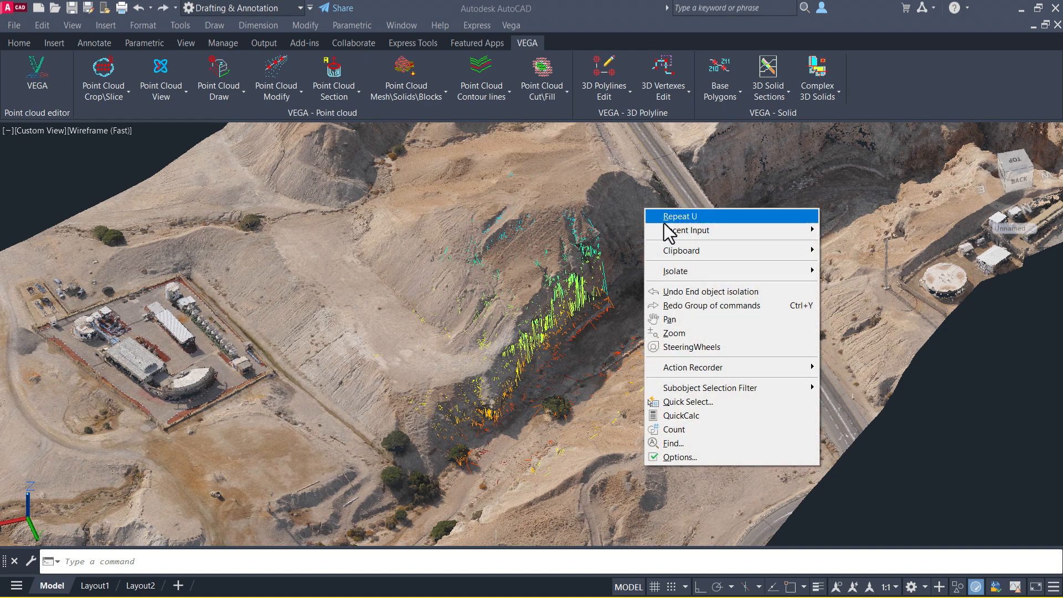
{"action": "mouse_move", "coordinate": [715, 270]}
{"action": "left_click", "coordinate": [869, 287]}
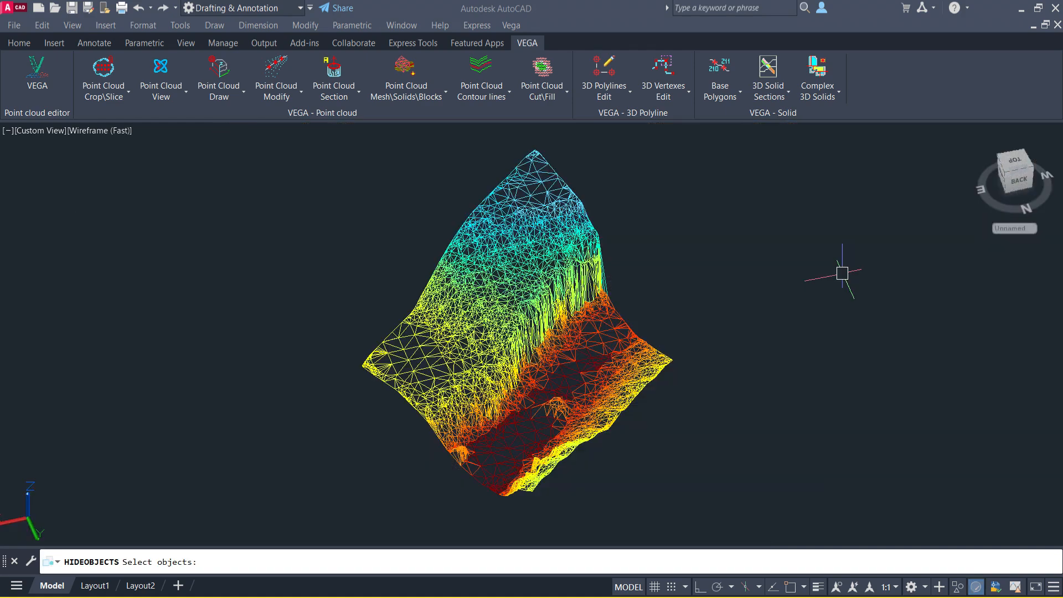
Switch the viewport visual style to Realistic.
{"action": "left_click", "coordinate": [91, 131]}
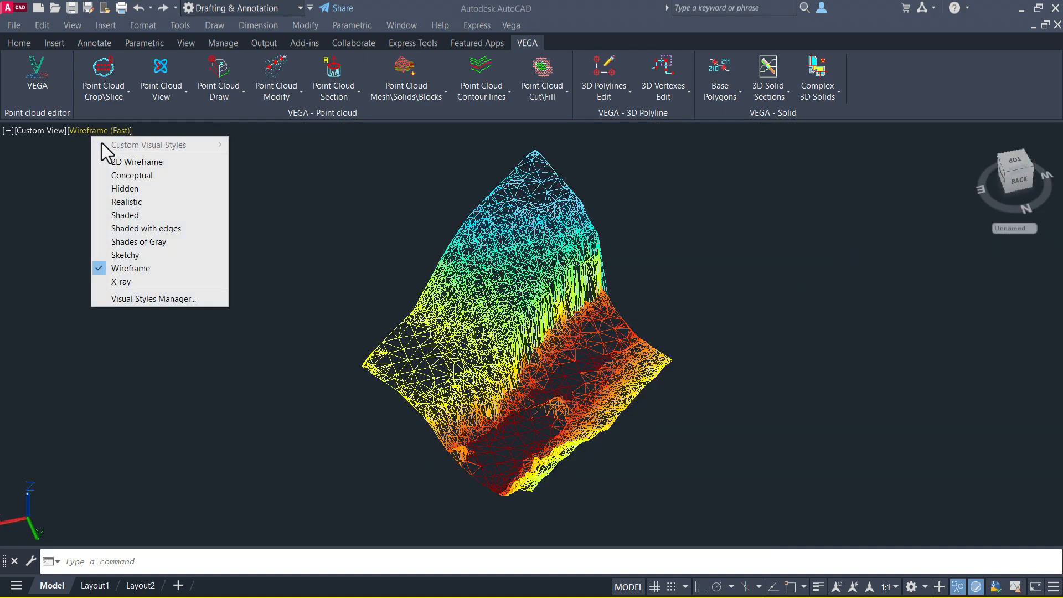
{"action": "left_click", "coordinate": [144, 202]}
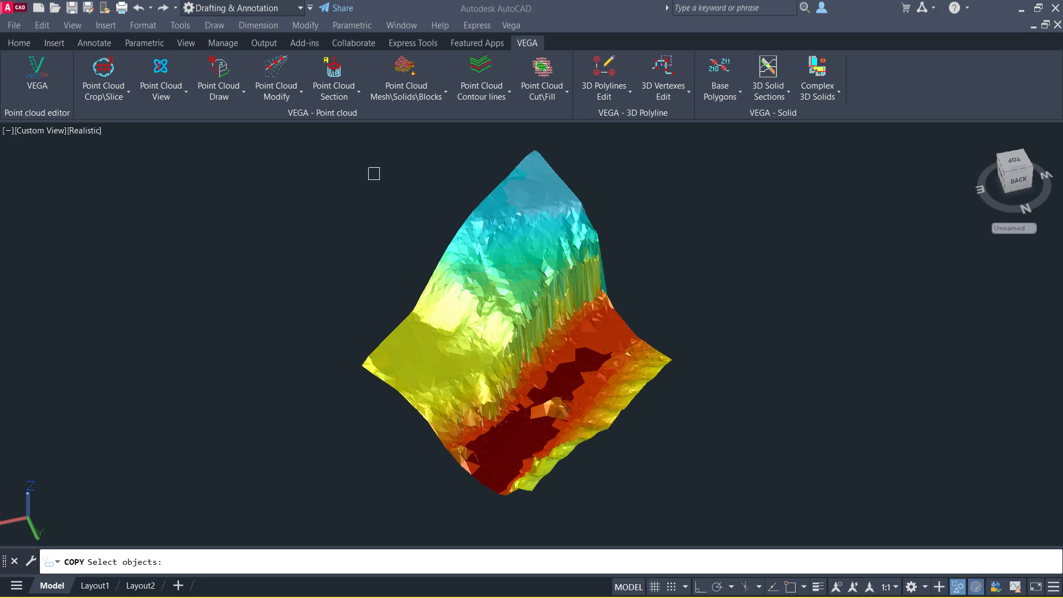
Copy the height-colored mesh to the side of the original and pan to frame both.
{"action": "left_click", "coordinate": [732, 141]}
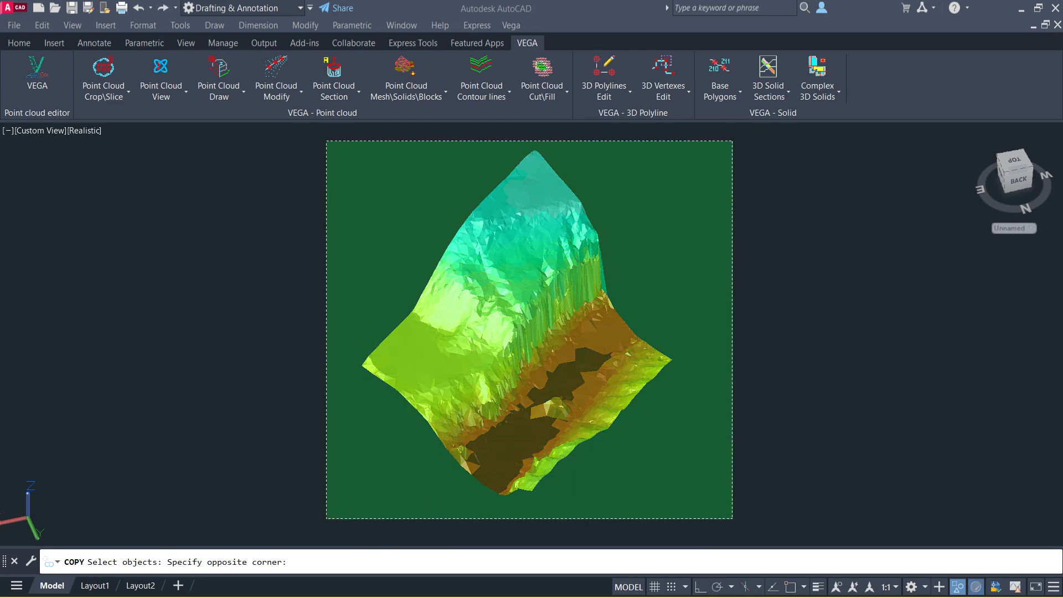
{"action": "left_click", "coordinate": [327, 519]}
{"action": "key", "text": "Return"}
{"action": "left_click", "coordinate": [357, 456]}
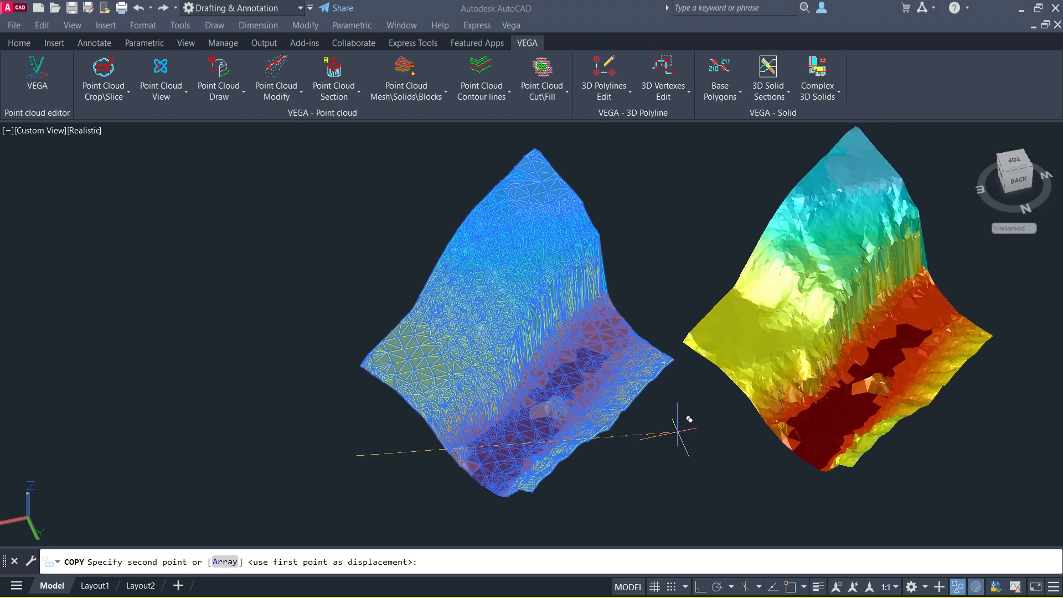
{"action": "left_click", "coordinate": [703, 436]}
{"action": "key", "text": "Return"}
{"action": "middle_click_drag", "start_coordinate": [707, 435], "coordinate": [513, 454]}
Rebuild the left mesh from its objects as a WCS mesh with smooth triangulation set to Two iterations.
{"action": "left_click", "coordinate": [417, 92]}
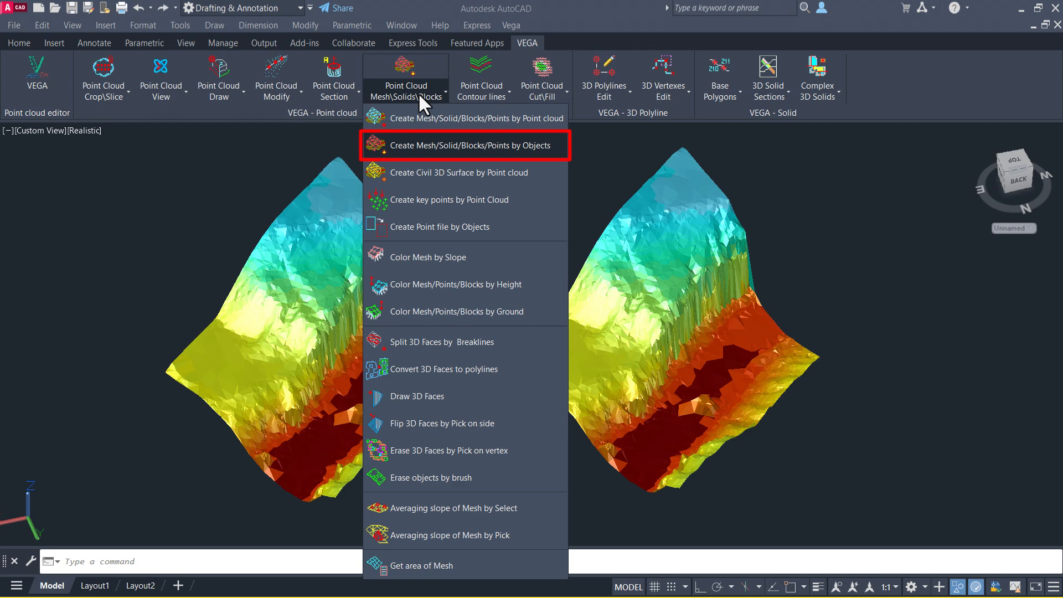
{"action": "left_click", "coordinate": [447, 145]}
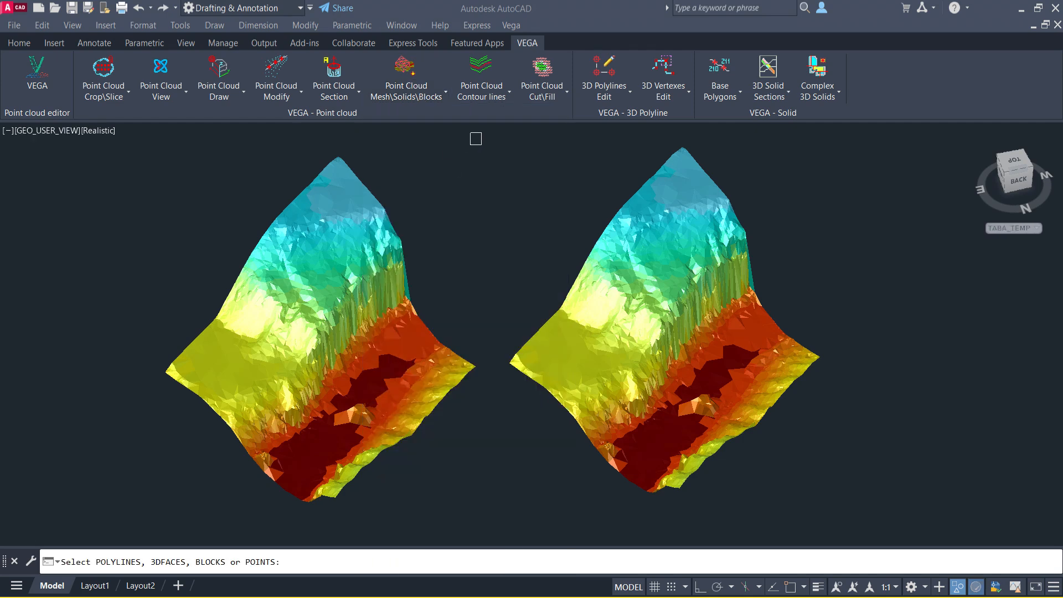
{"action": "left_click", "coordinate": [476, 139]}
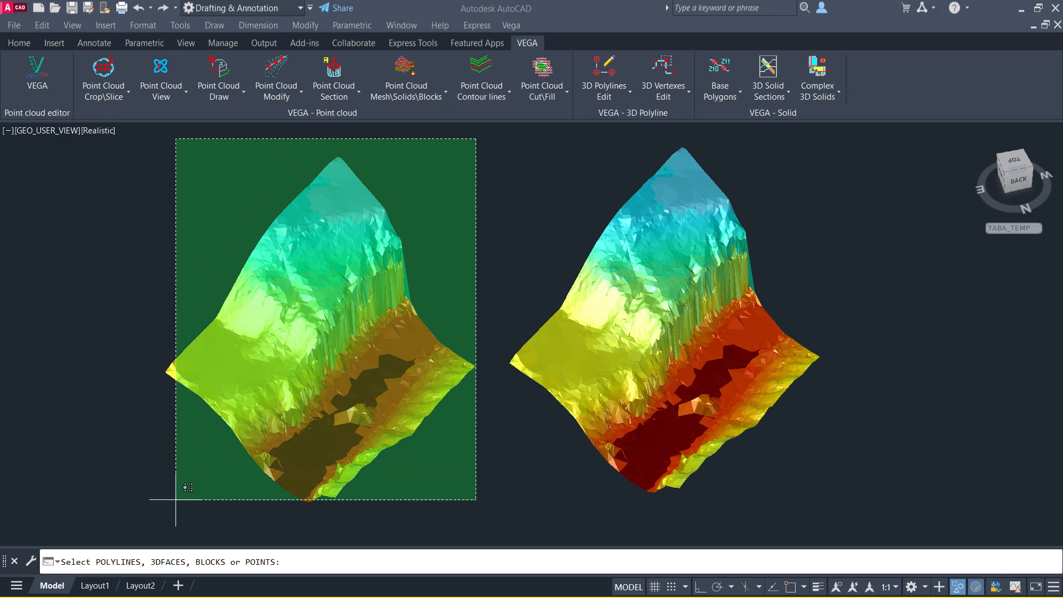
{"action": "left_click", "coordinate": [155, 523]}
{"action": "key", "text": "Return"}
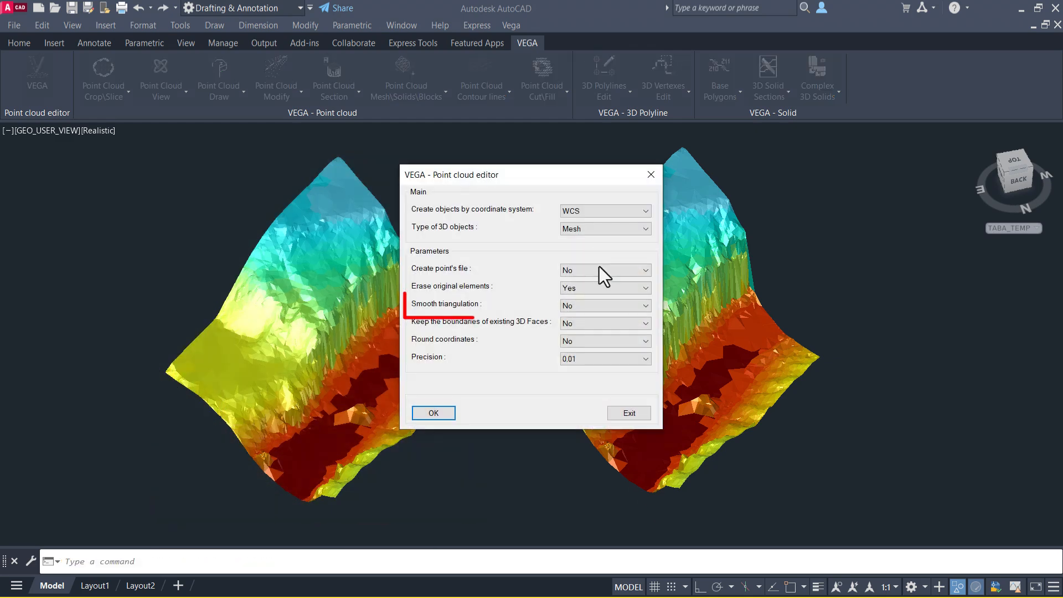
{"action": "left_click", "coordinate": [606, 308]}
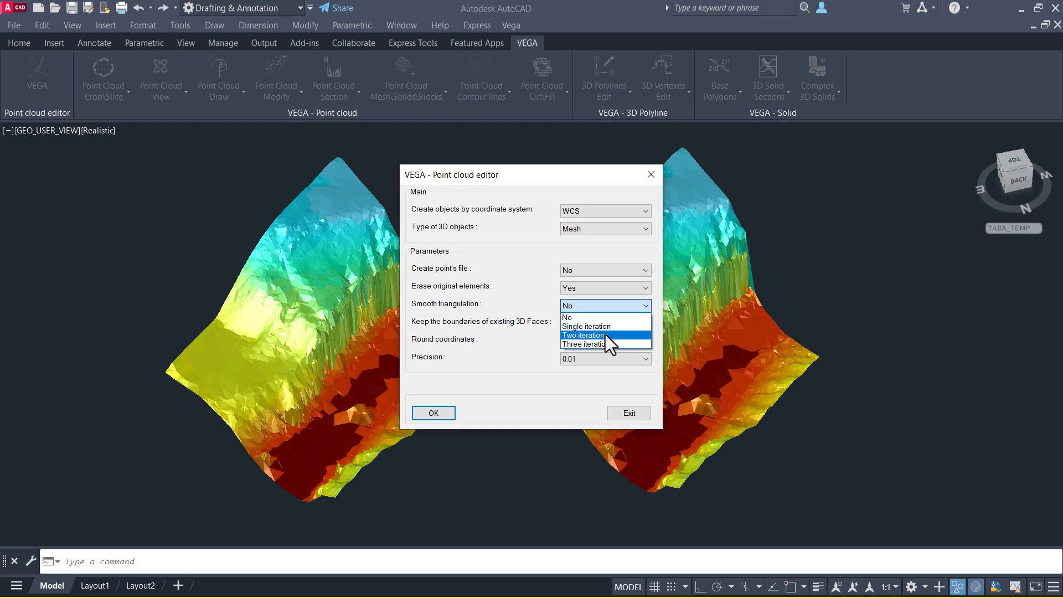
{"action": "left_click", "coordinate": [606, 334]}
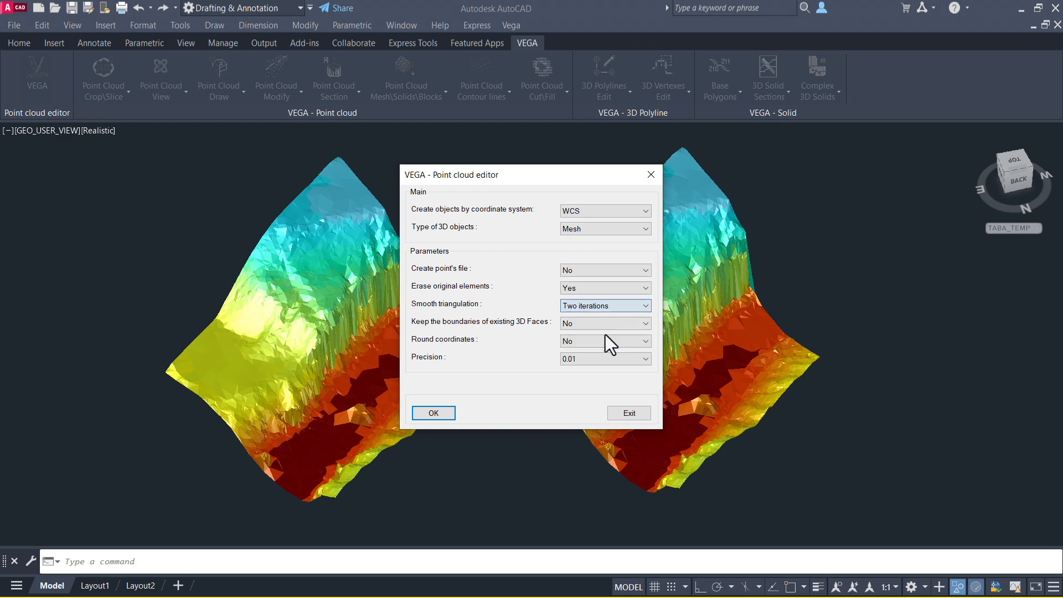
{"action": "left_click", "coordinate": [432, 414]}
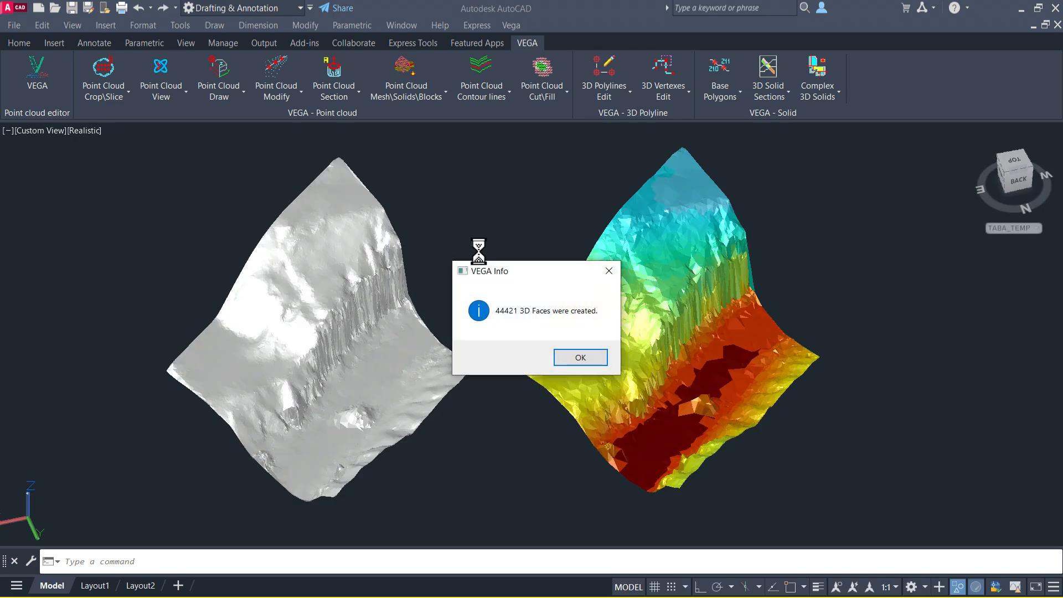
{"action": "left_click", "coordinate": [582, 359]}
Color the smoothed mesh by height in WCS with scaled color and 30 height distributions.
{"action": "left_click", "coordinate": [421, 94]}
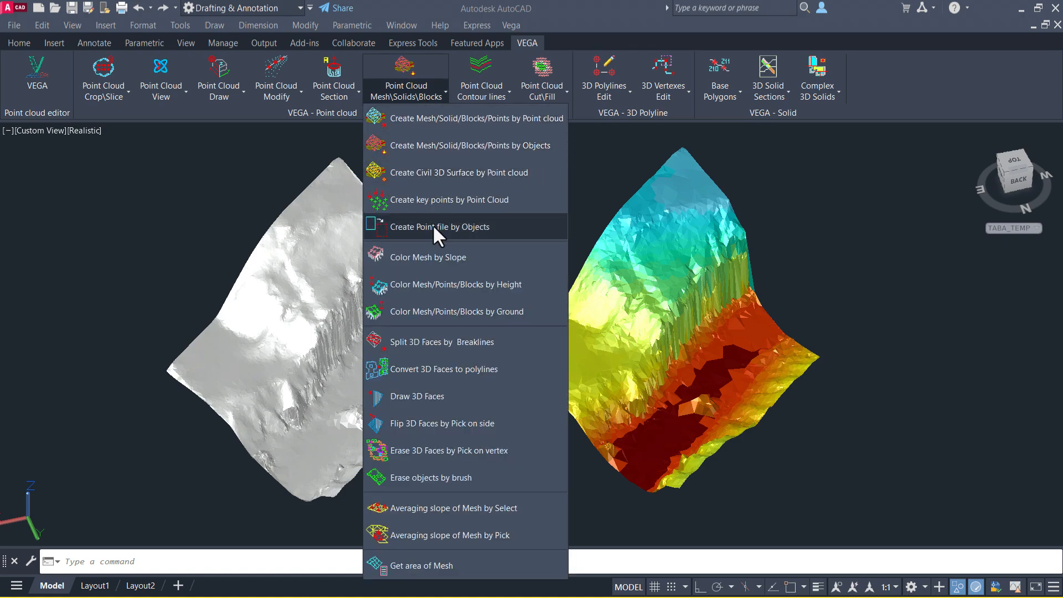
{"action": "left_click", "coordinate": [460, 283]}
{"action": "key", "text": "Return"}
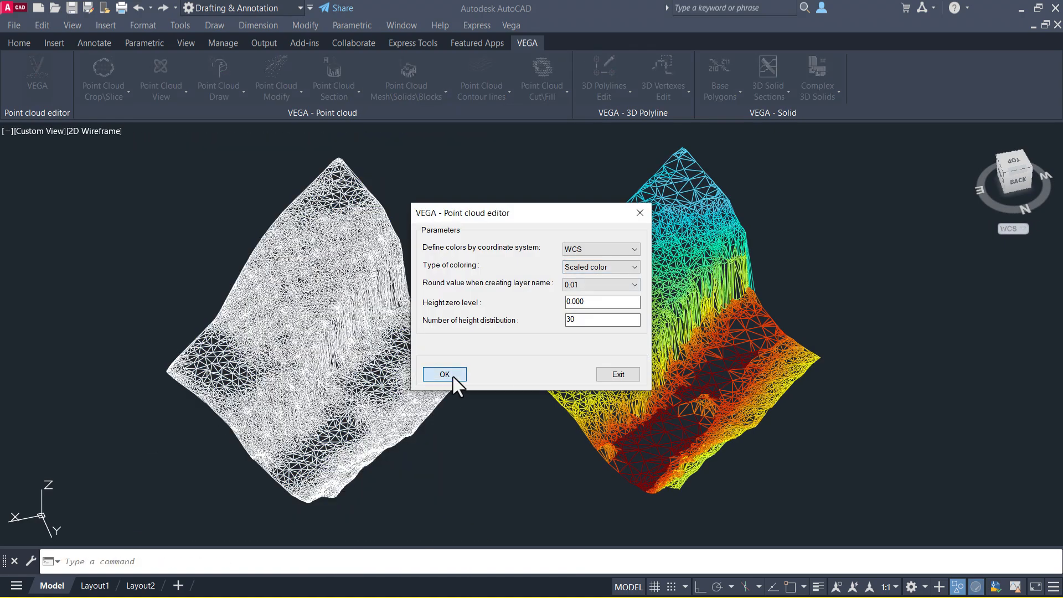
{"action": "left_click", "coordinate": [447, 375]}
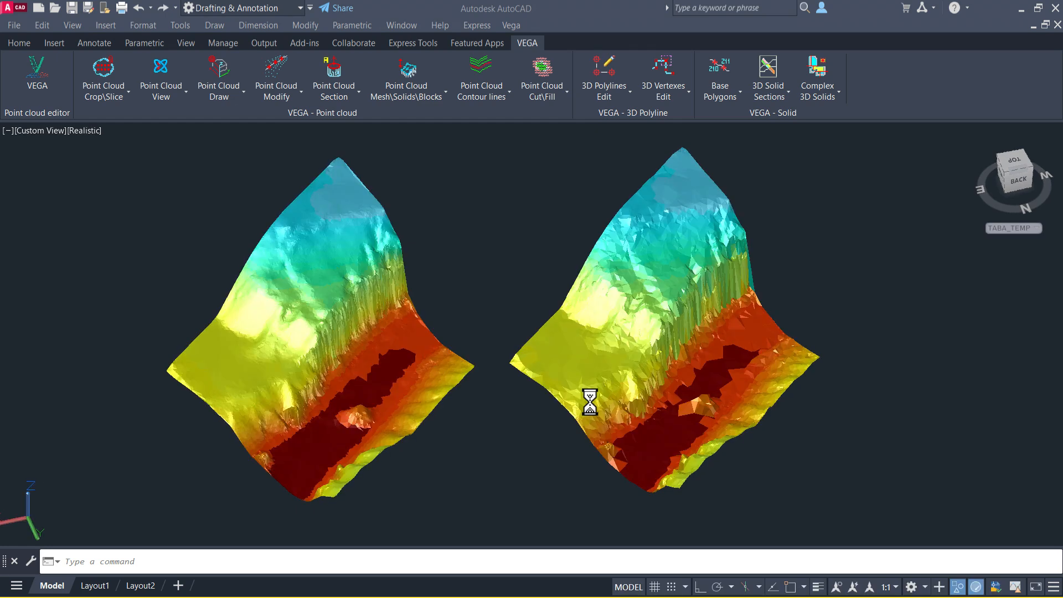
Start Color Mesh by Slope and select both meshes with a selection window.
{"action": "left_click", "coordinate": [411, 91]}
{"action": "left_click", "coordinate": [411, 257]}
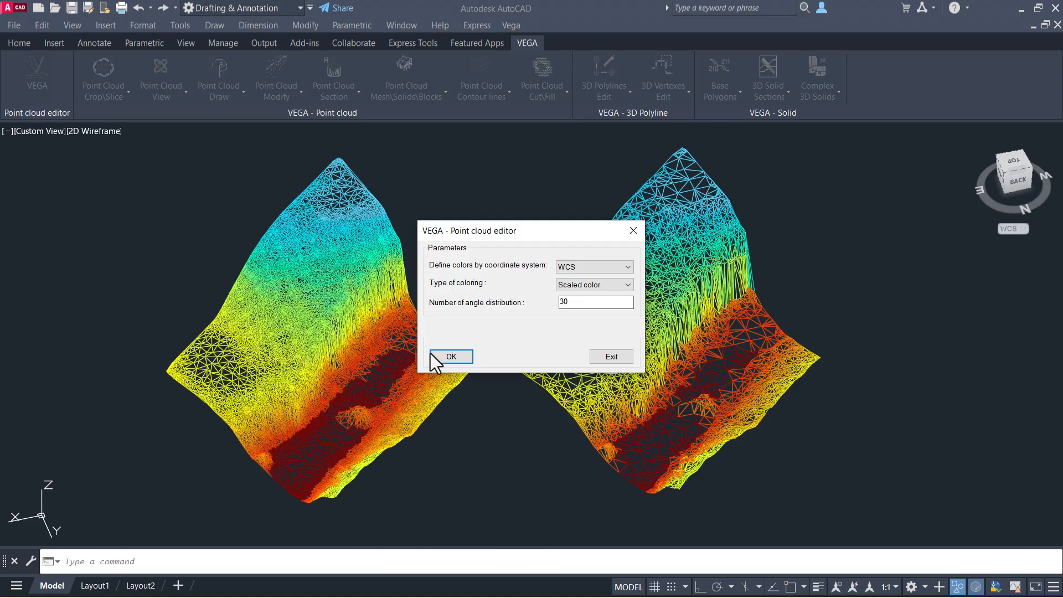
{"action": "left_click", "coordinate": [433, 354]}
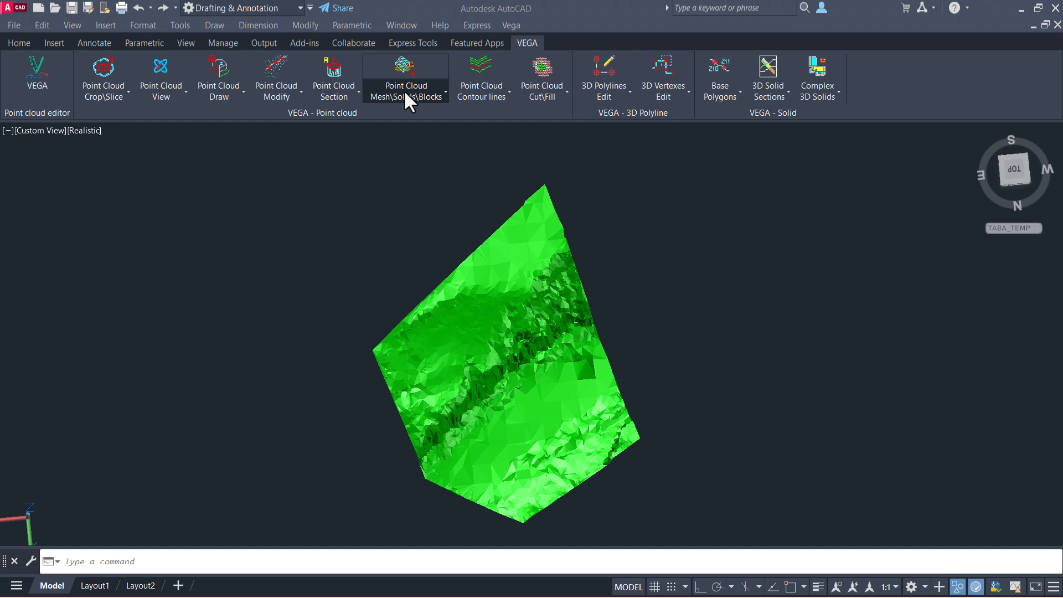
Open Create Point file by Objects and set the point file type to csv with WCS coordinates.
{"action": "left_click", "coordinate": [403, 90]}
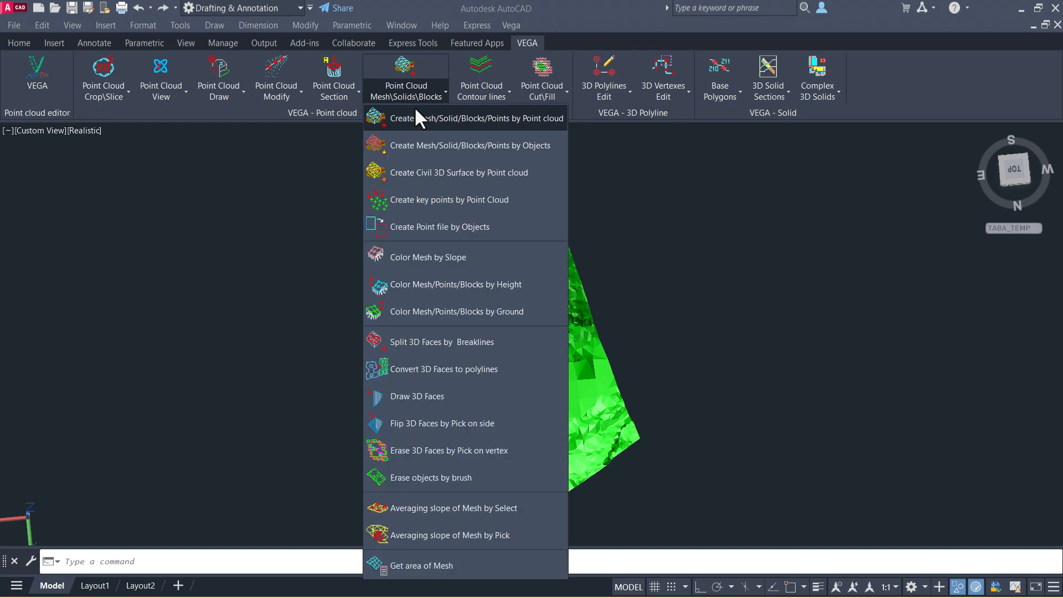
{"action": "left_click", "coordinate": [446, 226]}
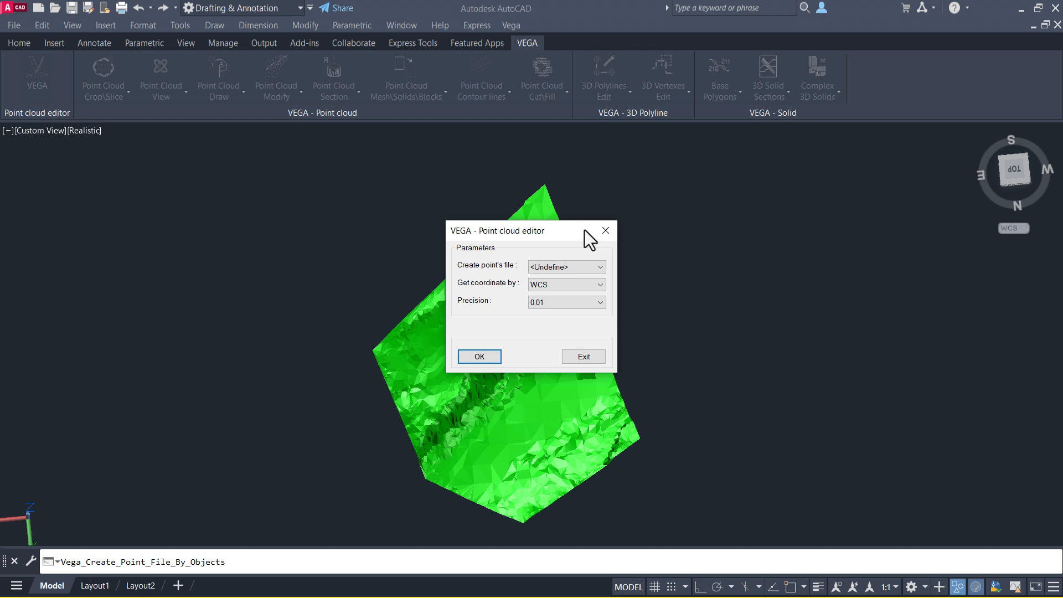
{"action": "left_click_drag", "start_coordinate": [584, 230], "coordinate": [732, 162]}
{"action": "left_click", "coordinate": [744, 200]}
{"action": "left_click", "coordinate": [701, 213]}
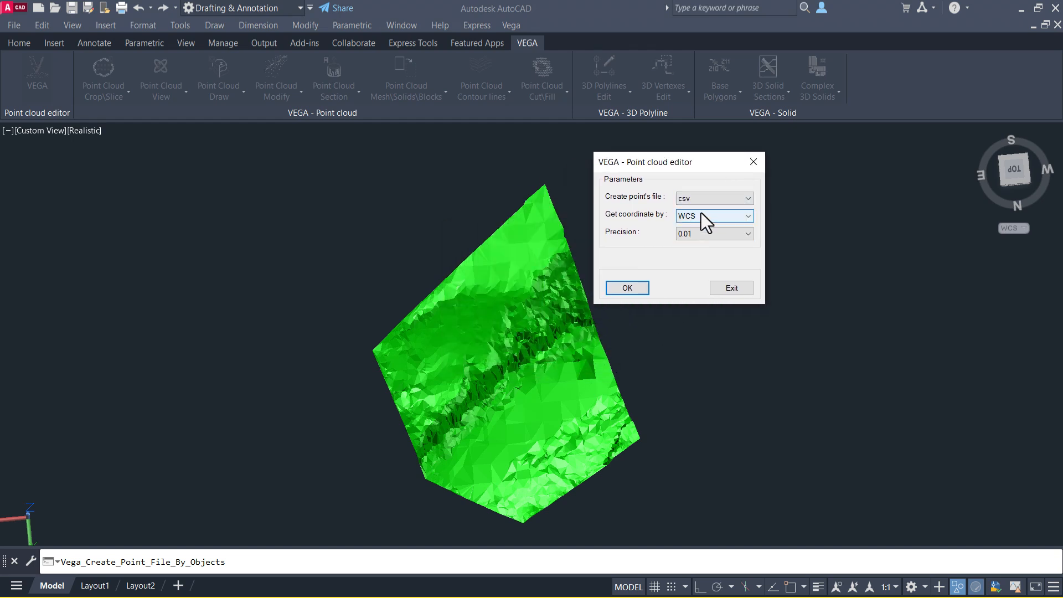
{"action": "left_click", "coordinate": [751, 216]}
{"action": "left_click", "coordinate": [750, 220]}
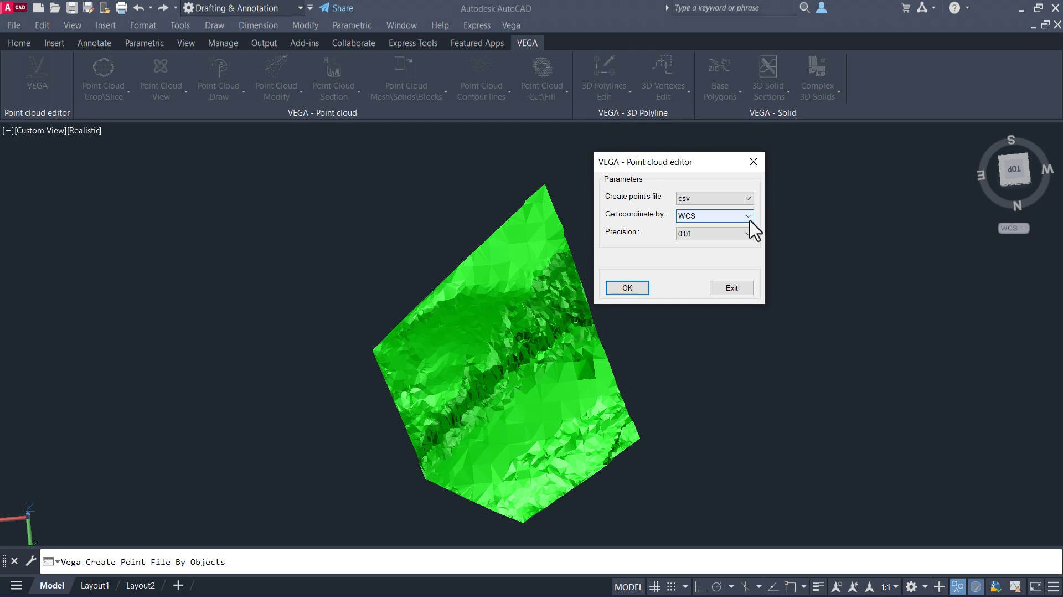
{"action": "left_click", "coordinate": [627, 287]}
Select the green mesh and save its points as new.csv.
{"action": "left_click", "coordinate": [724, 156]}
{"action": "left_click", "coordinate": [311, 530]}
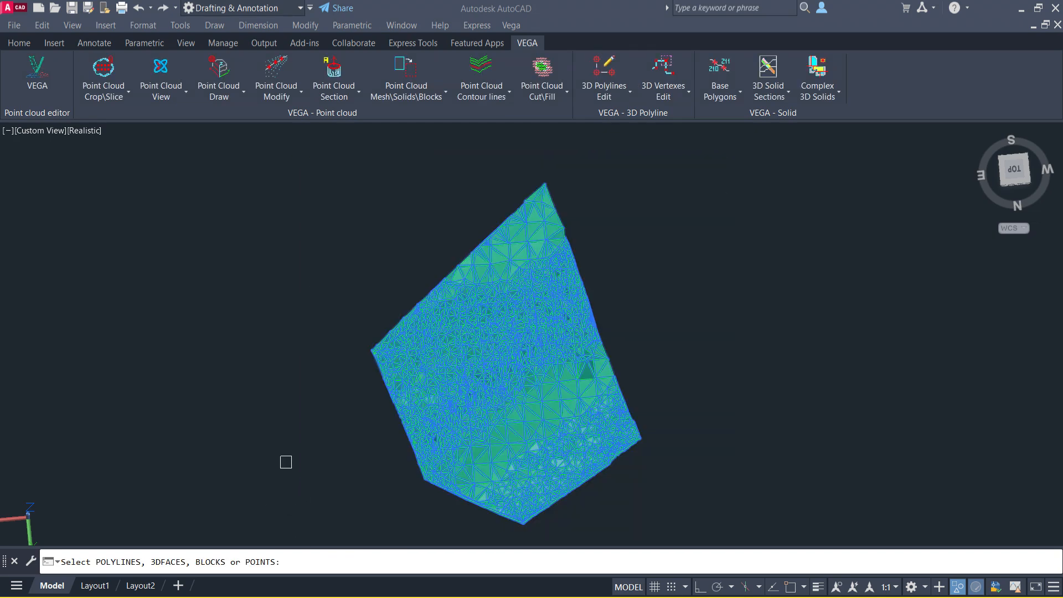
{"action": "key", "text": "Return"}
{"action": "type", "text": "n"}
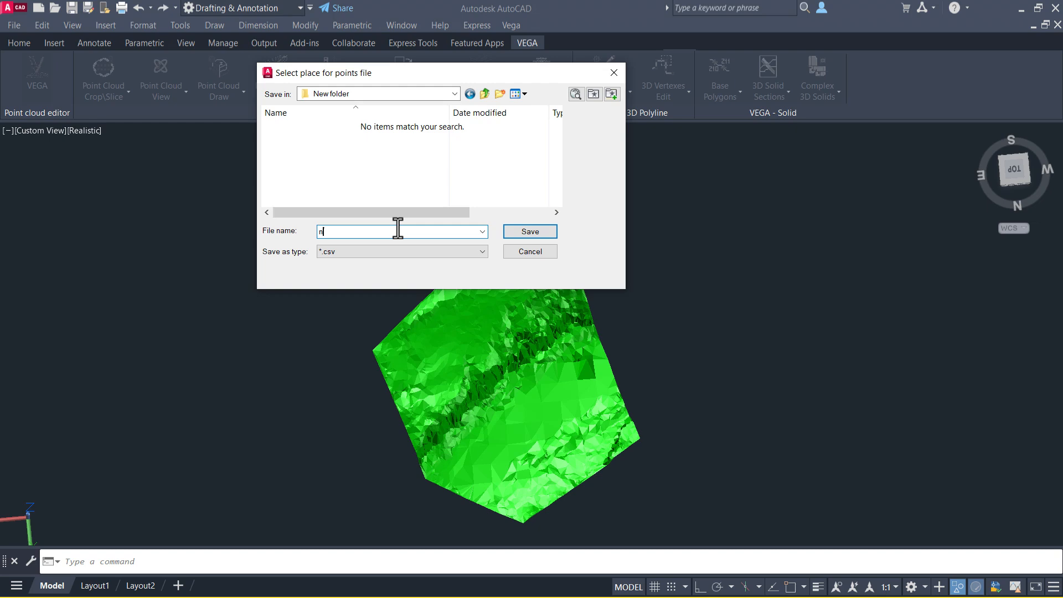
{"action": "type", "text": "ew.csv"}
{"action": "left_click", "coordinate": [541, 236]}
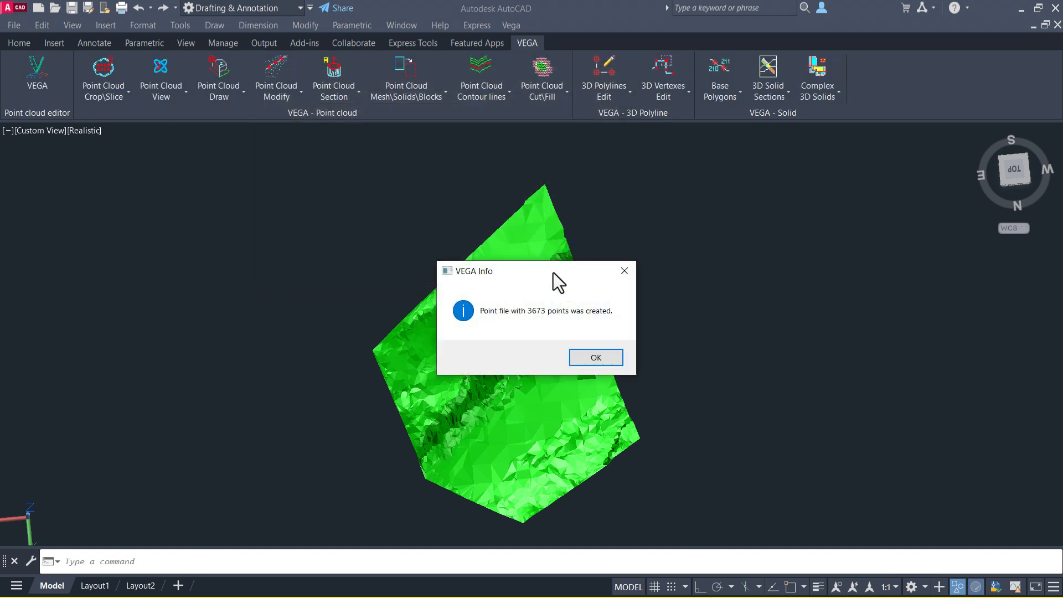
{"action": "left_click", "coordinate": [591, 359]}
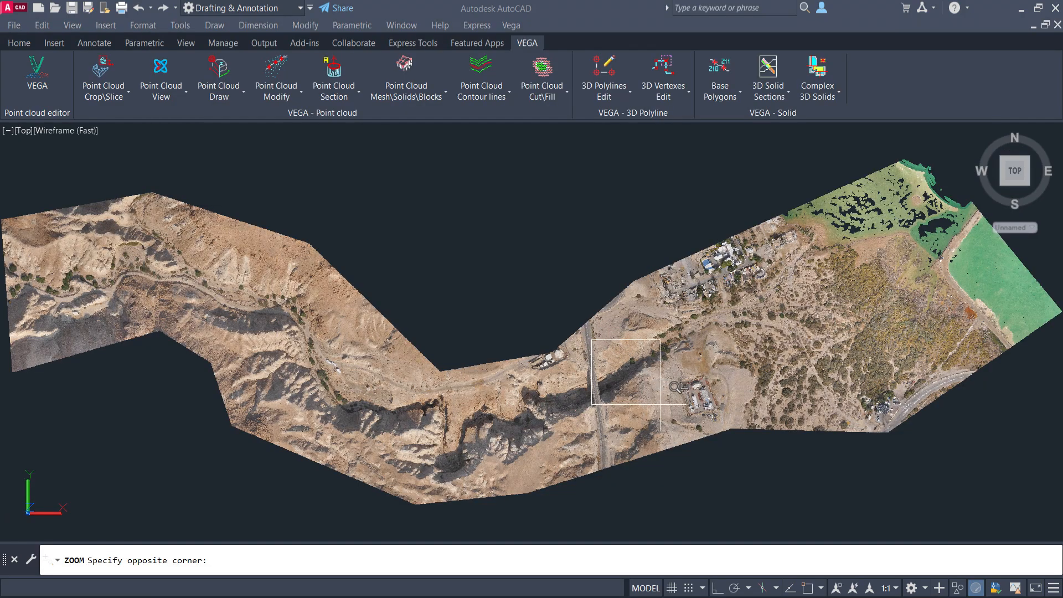
Draw a closed polyline with an arc segment around the ravine area on the point cloud.
{"action": "left_click", "coordinate": [685, 385]}
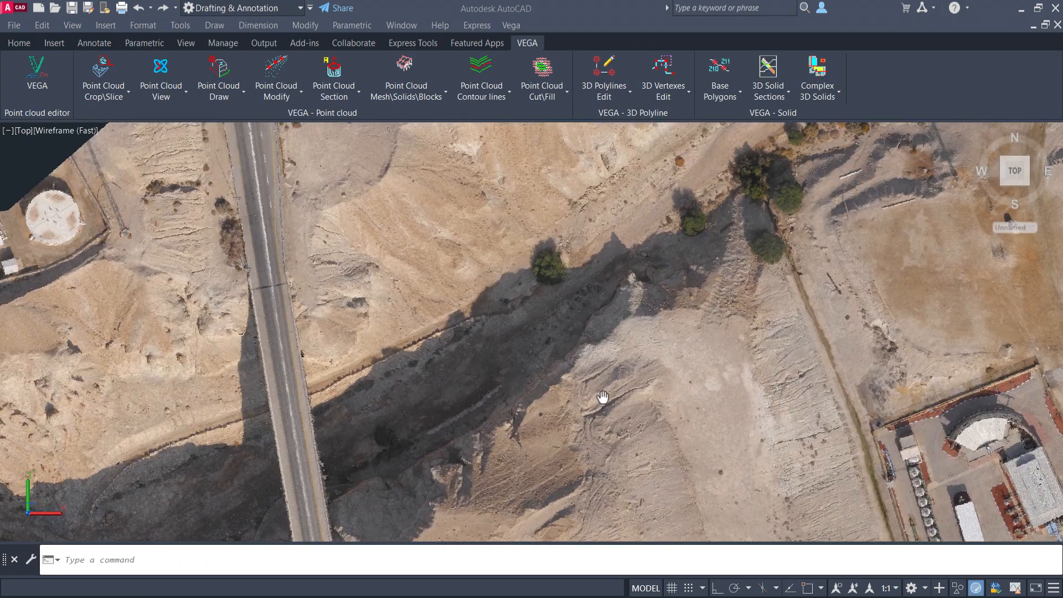
{"action": "middle_click_drag", "start_coordinate": [600, 399], "coordinate": [670, 279]}
{"action": "key", "text": "Escape"}
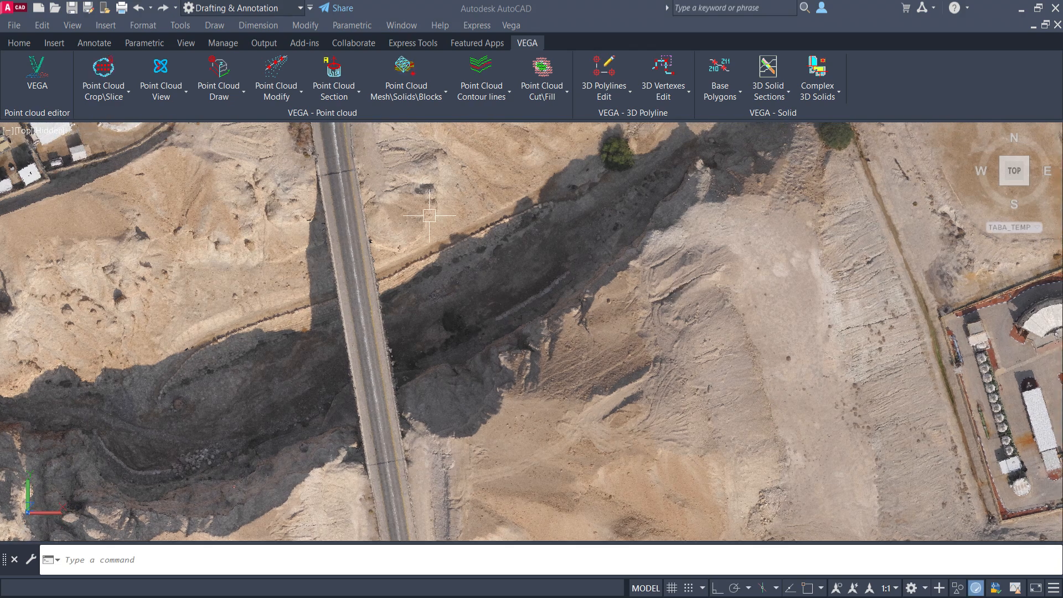
{"action": "type", "text": "pl"}
{"action": "key", "text": "Return"}
{"action": "left_click", "coordinate": [398, 222]}
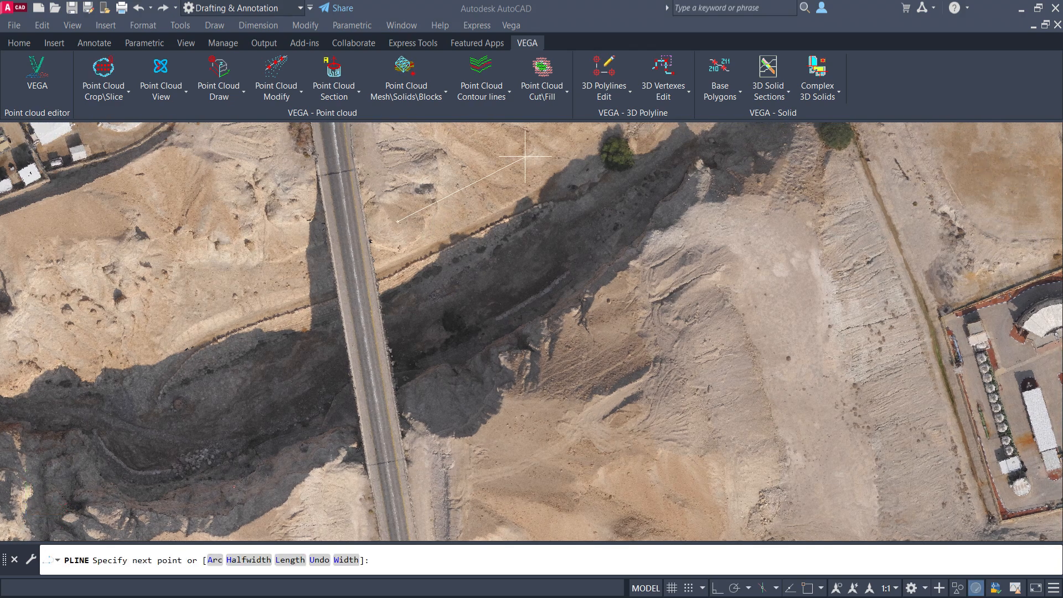
{"action": "left_click", "coordinate": [525, 157]}
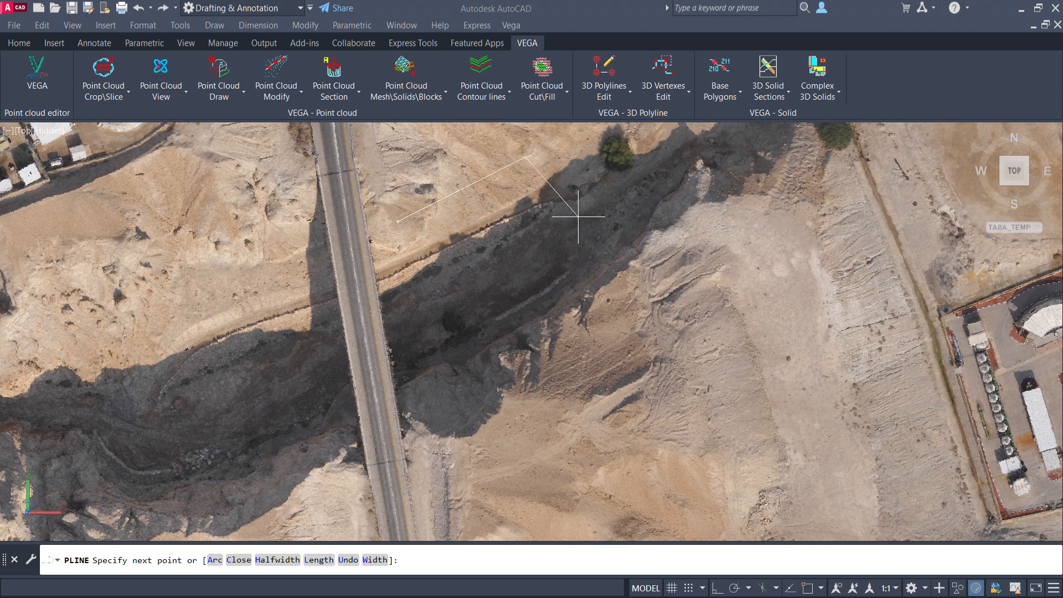
{"action": "left_click", "coordinate": [628, 294]}
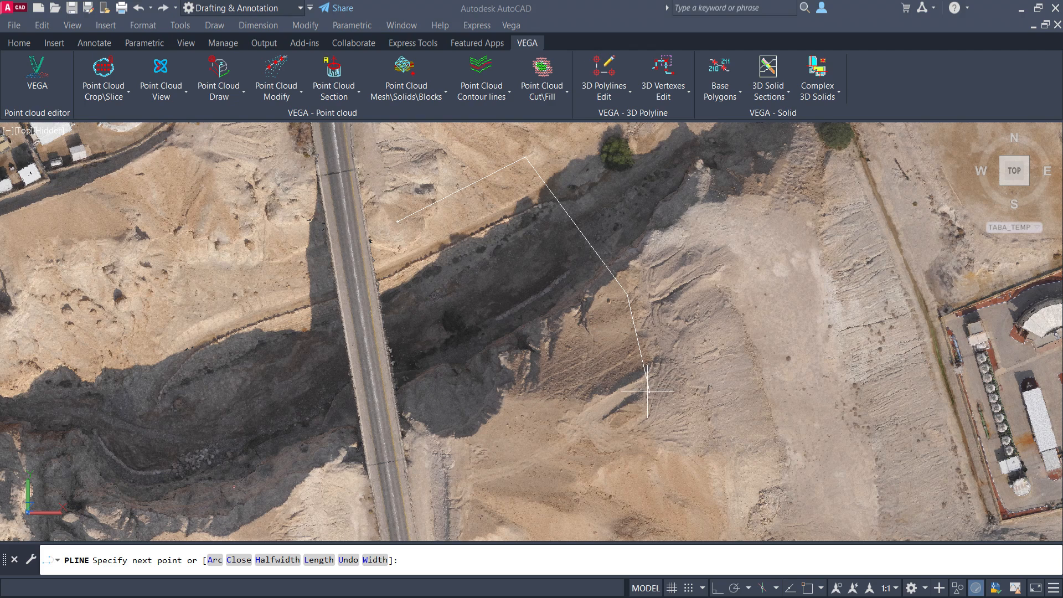
{"action": "type", "text": "a"}
{"action": "key", "text": "Return"}
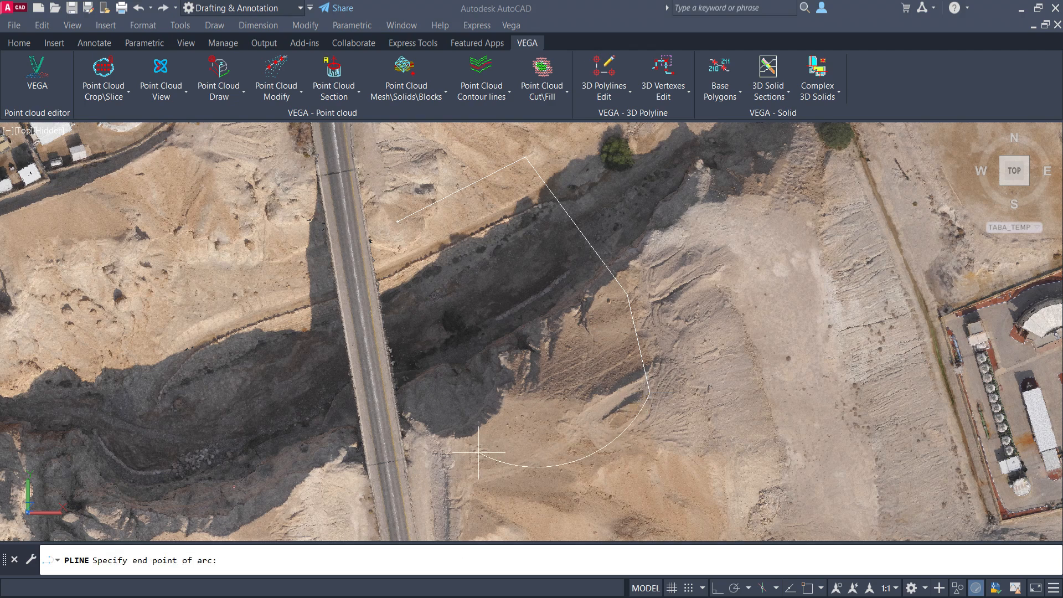
{"action": "left_click", "coordinate": [464, 440]}
{"action": "left_click", "coordinate": [390, 267]}
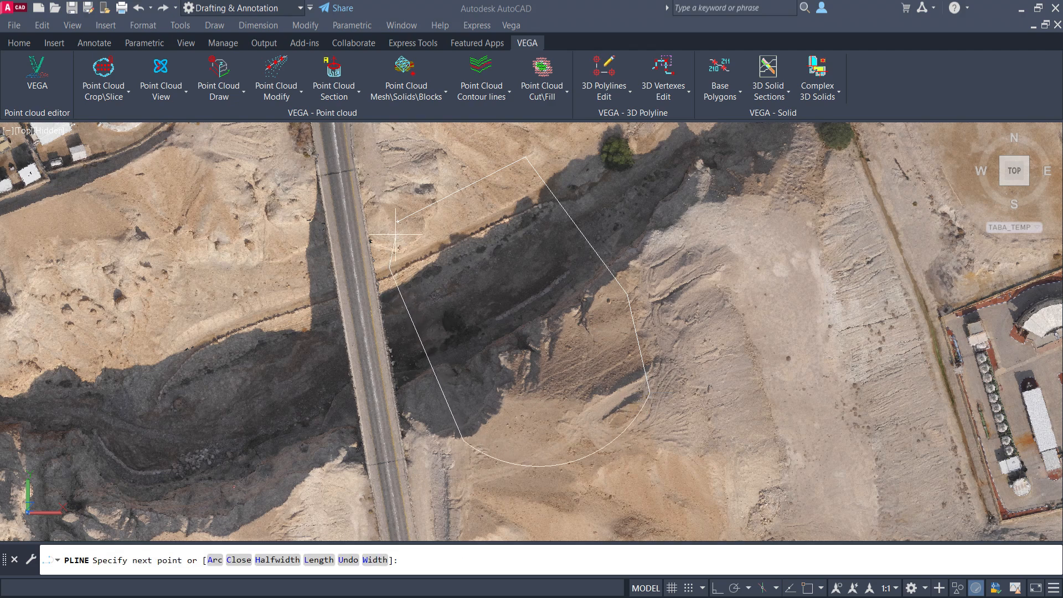
{"action": "type", "text": "c"}
{"action": "key", "text": "Return"}
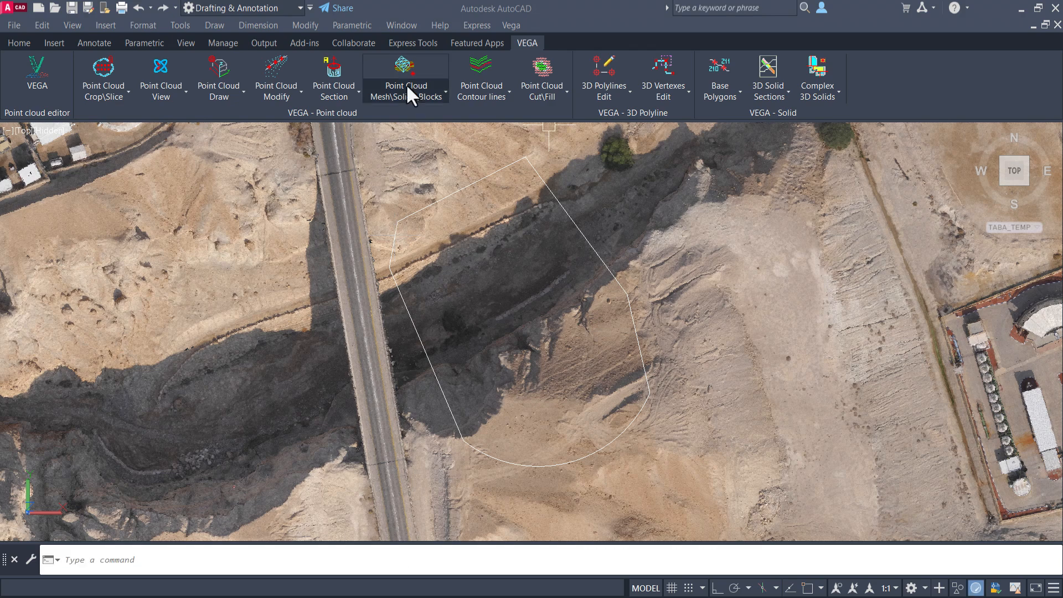
Create a WCS mesh from the point cloud using the closed polyline as the region boundary.
{"action": "left_click", "coordinate": [407, 84]}
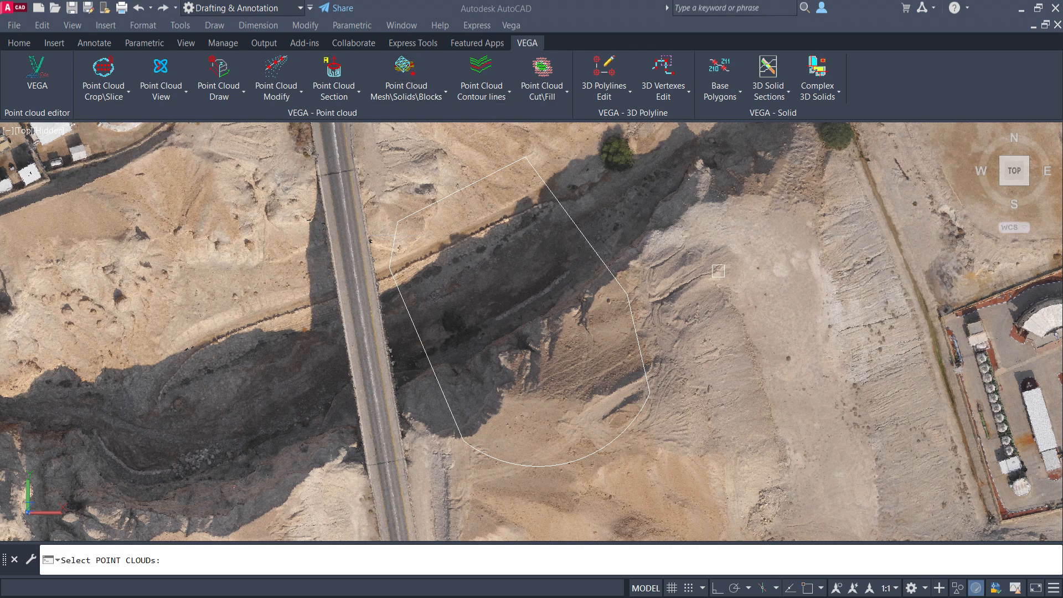
{"action": "left_click", "coordinate": [716, 272]}
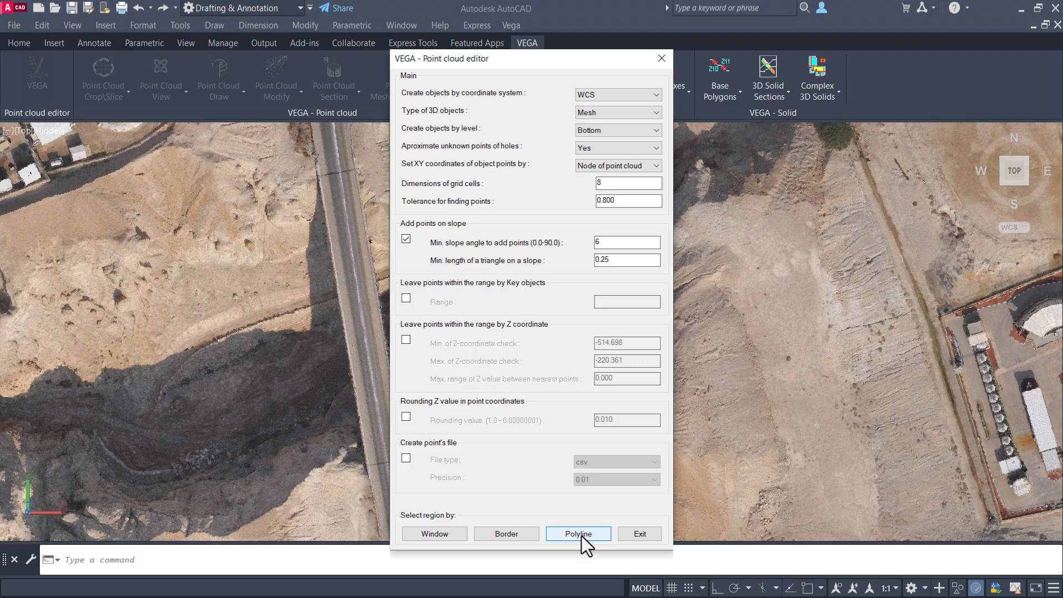
{"action": "left_click", "coordinate": [579, 534]}
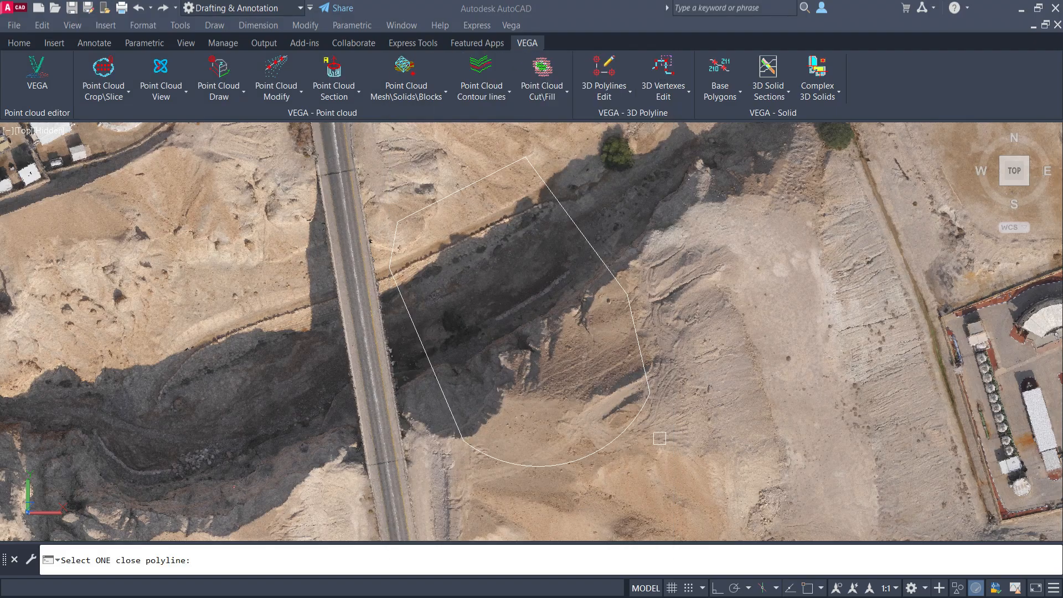
{"action": "left_click", "coordinate": [629, 431]}
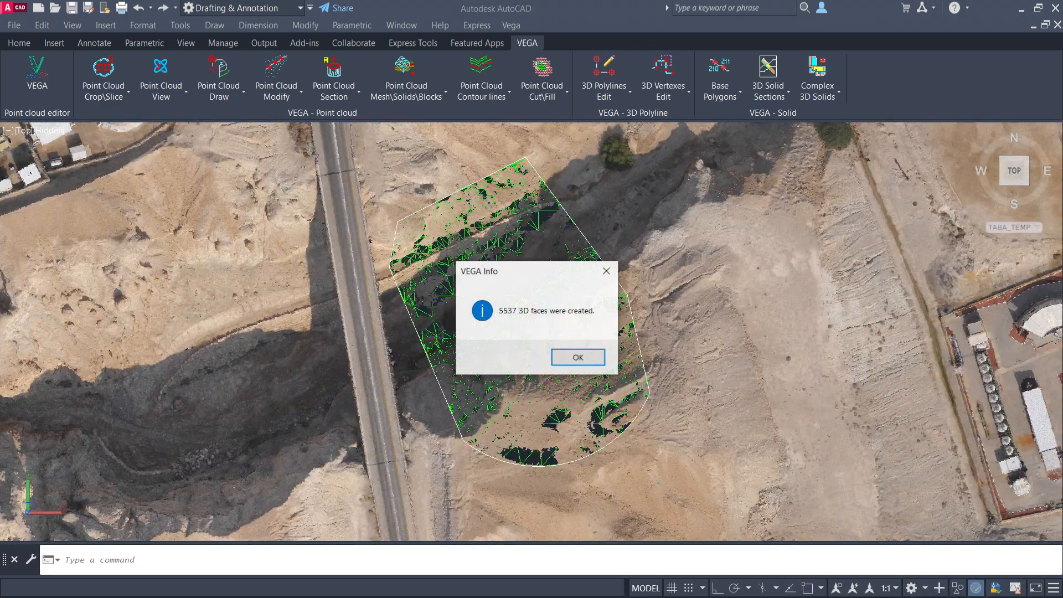
{"action": "key", "text": "Return"}
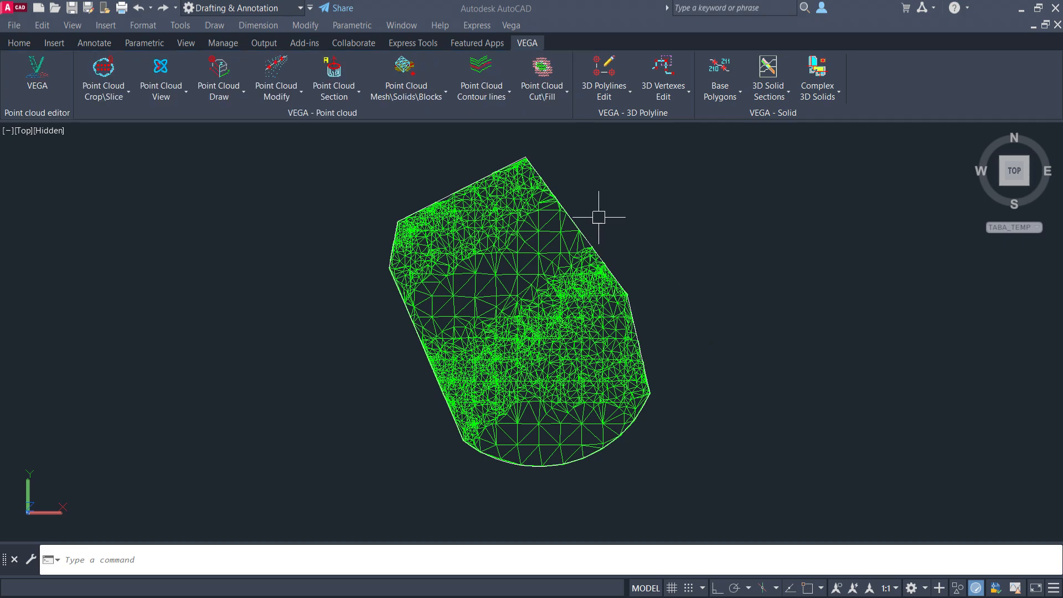
Zoom in and orbit to examine the new mesh's triangulation along its boundary.
{"action": "scroll", "coordinate": [571, 222], "scroll_direction": "up", "scroll_amount": 3}
{"action": "scroll", "coordinate": [563, 227], "scroll_direction": "up", "scroll_amount": 5}
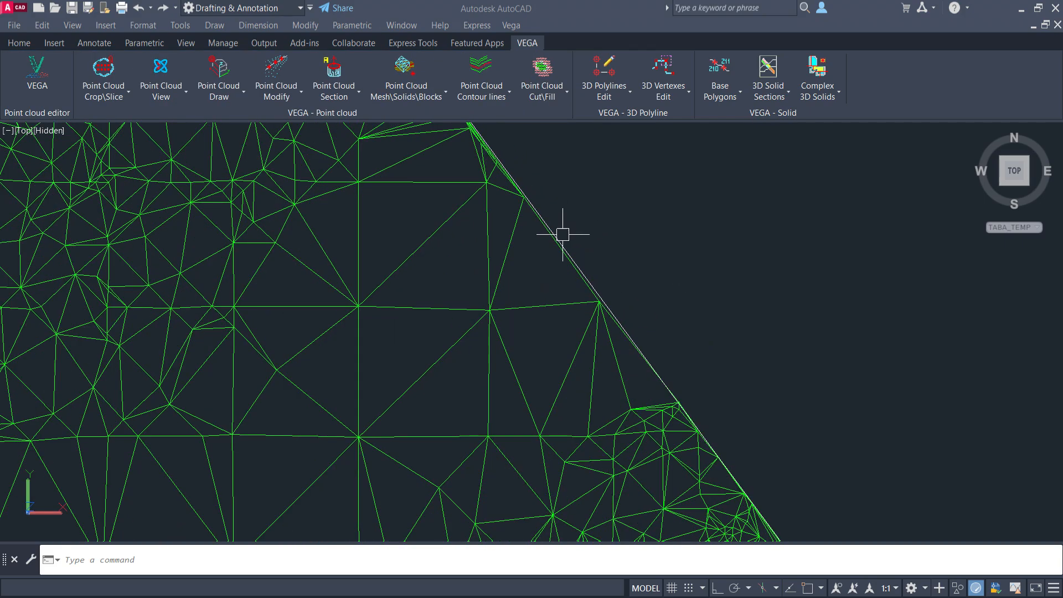
{"action": "scroll", "coordinate": [598, 233], "scroll_direction": "down", "scroll_amount": 8}
{"action": "middle_click_drag", "start_coordinate": [707, 356], "coordinate": [434, 332], "text": "shift"}
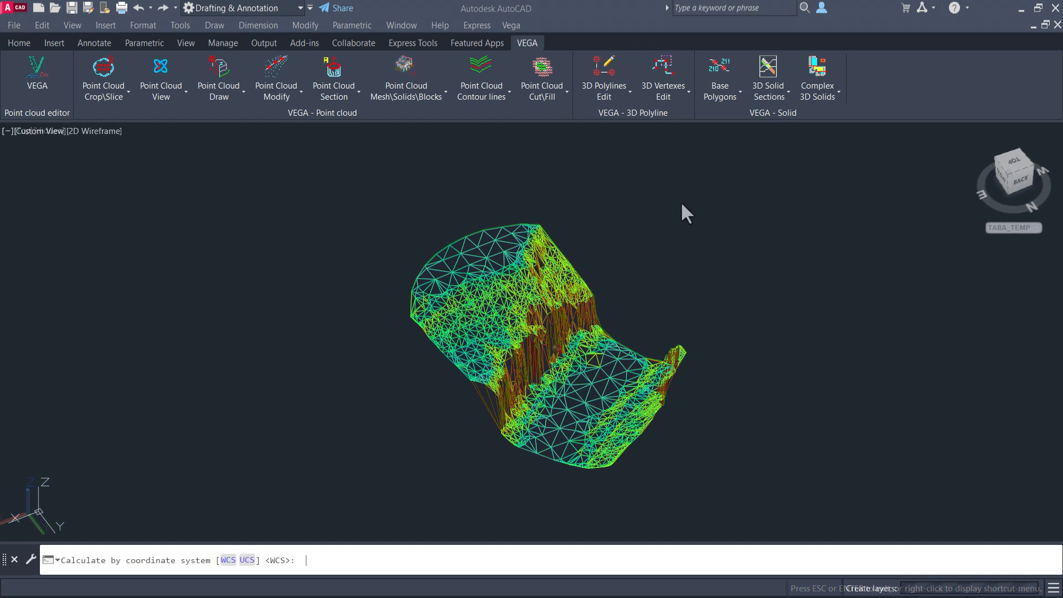